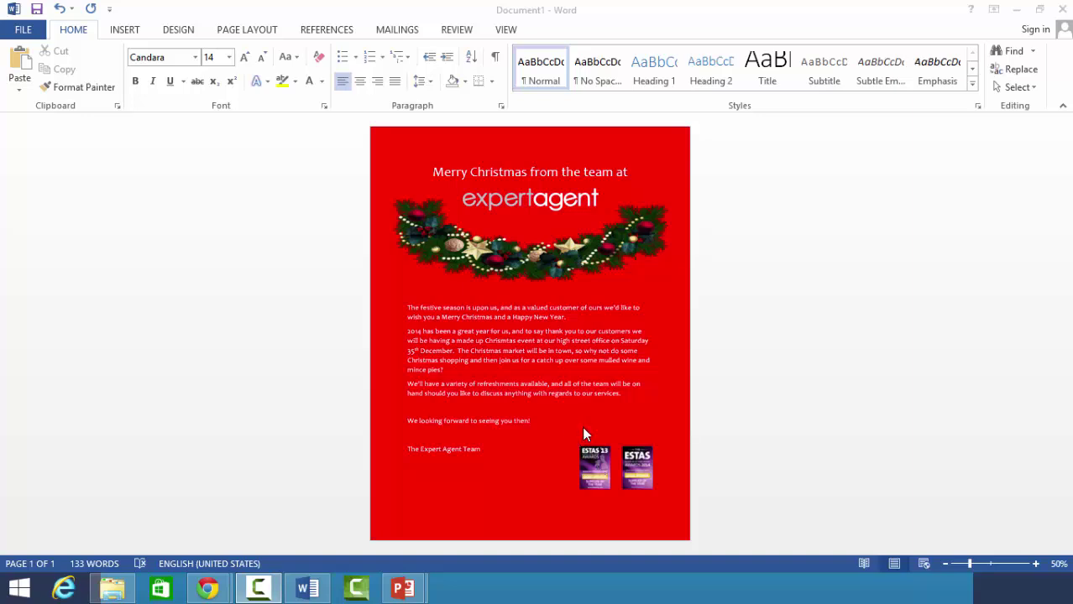
Check the garland picture and expertagent logo box, leaving the Word mailer page unchanged.
{"action": "left_click", "coordinate": [491, 262]}
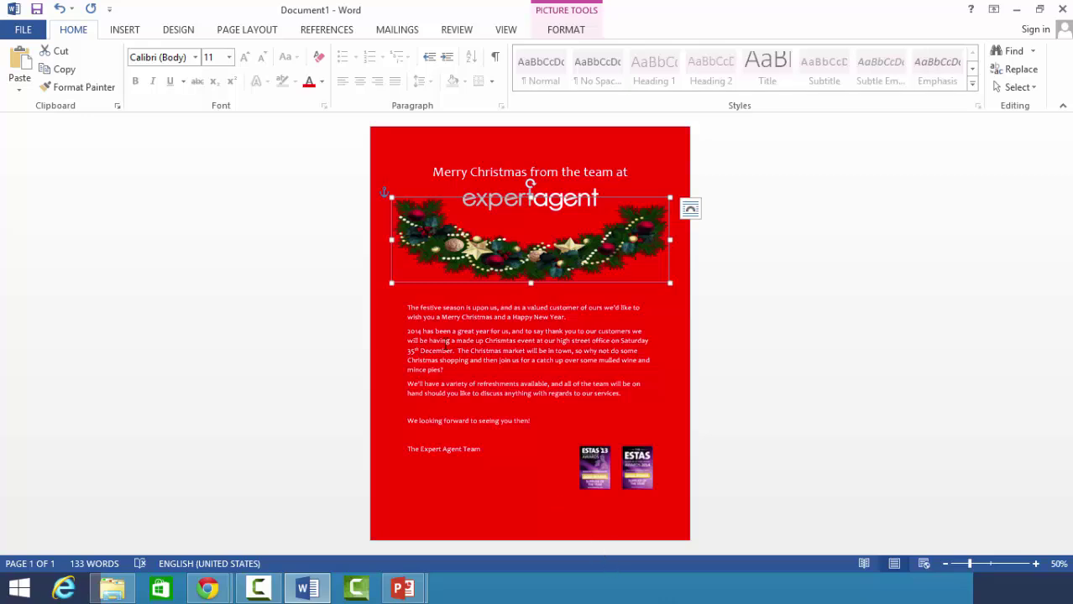
{"action": "left_click", "coordinate": [494, 202]}
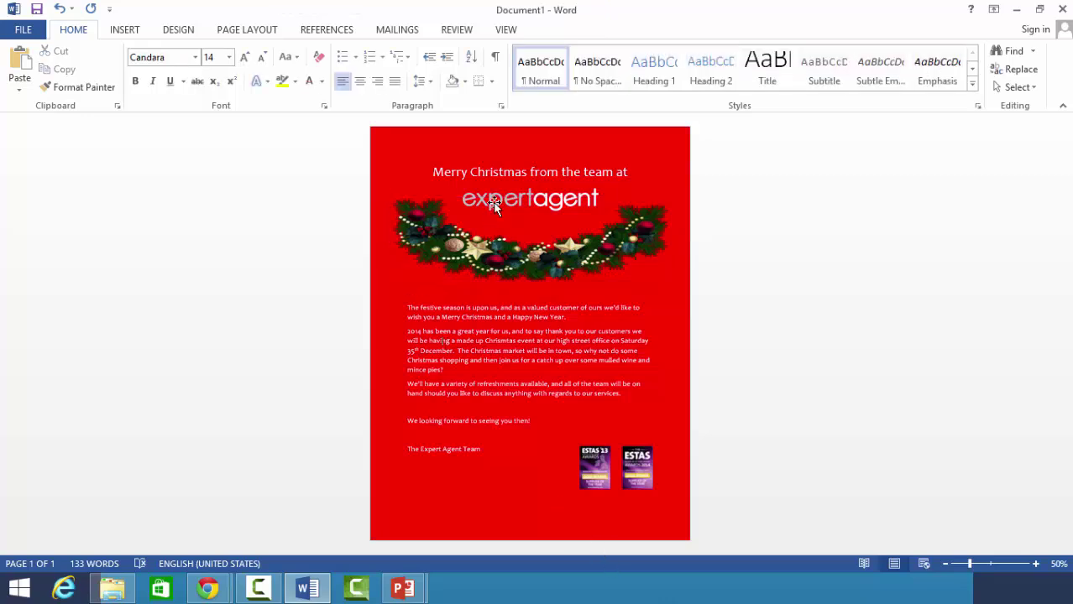
{"action": "left_click", "coordinate": [554, 395]}
{"action": "left_click", "coordinate": [258, 588]}
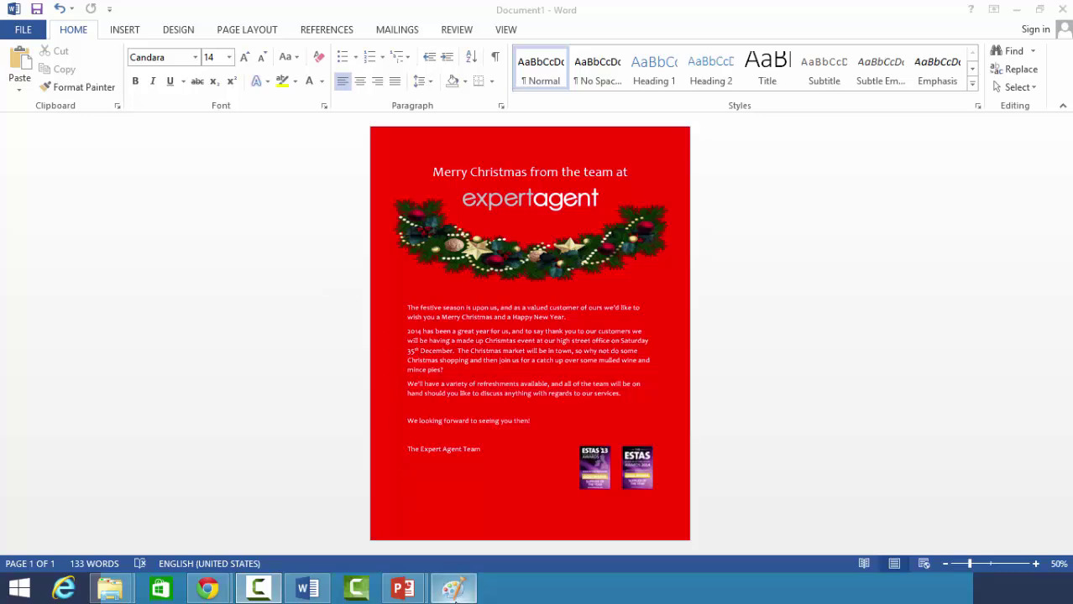
Paste the captured Word window into Paint and crop it to the 390 × 476px red mailer card.
{"action": "left_click", "coordinate": [454, 589]}
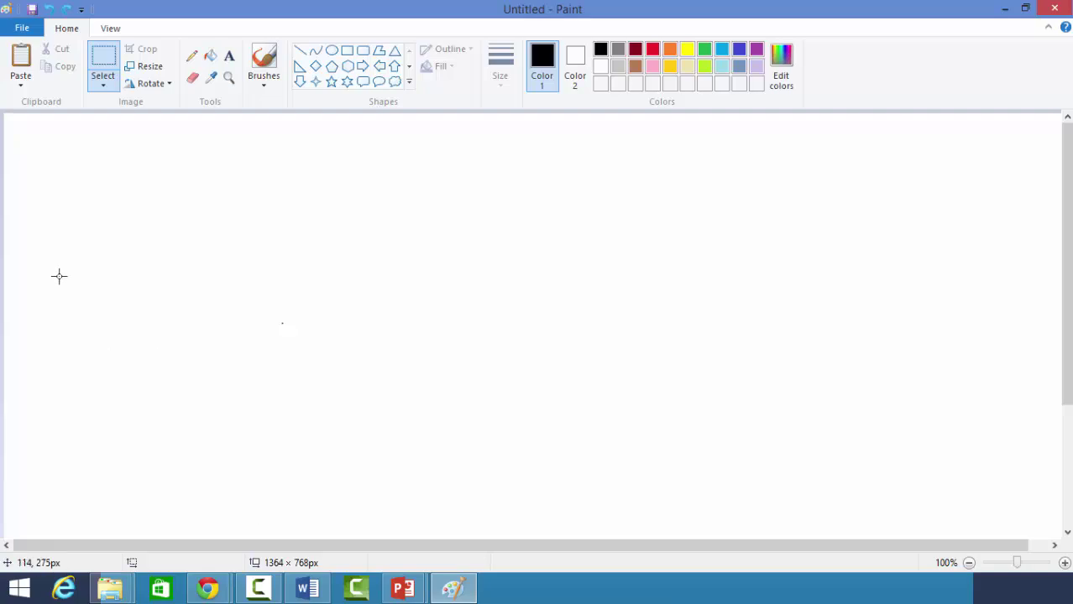
{"action": "left_click", "coordinate": [19, 59]}
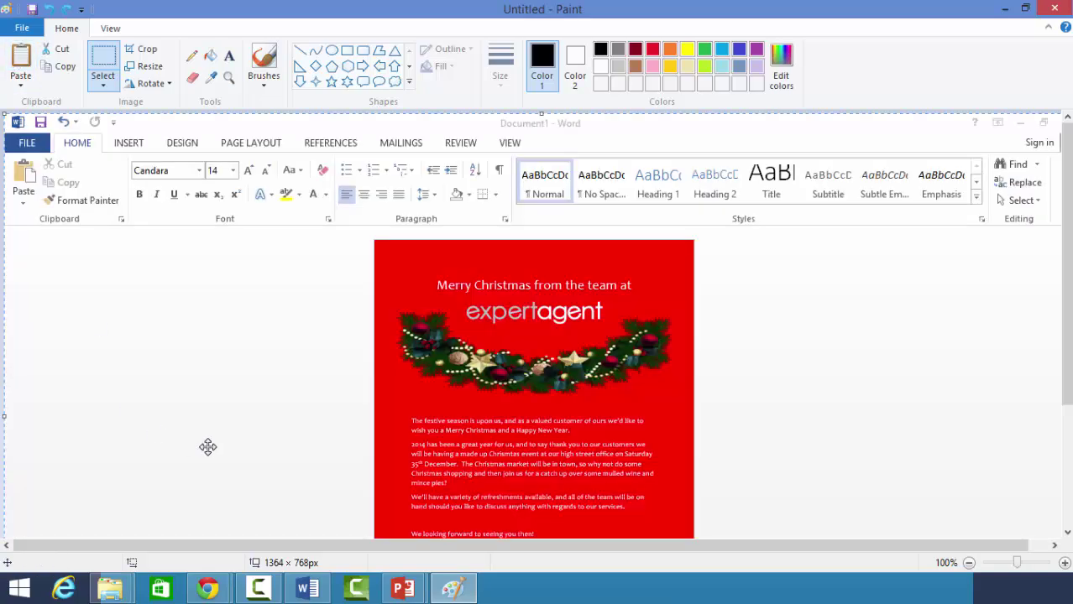
{"action": "scroll", "coordinate": [208, 447], "scroll_direction": "down", "scroll_amount": 3}
{"action": "scroll", "coordinate": [209, 446], "scroll_direction": "up", "scroll_amount": 3}
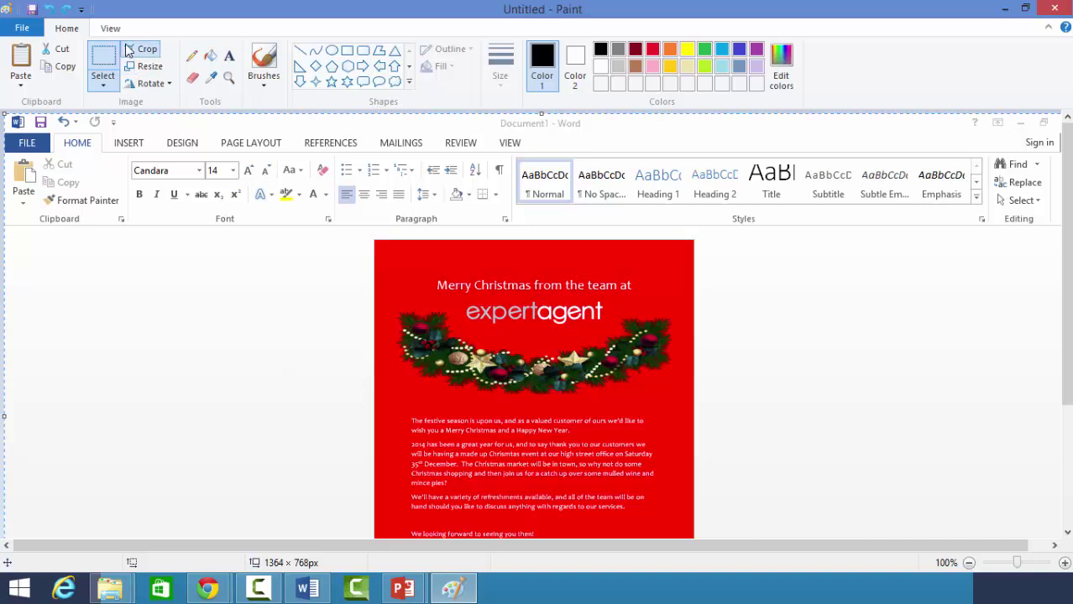
{"action": "left_click", "coordinate": [410, 147]}
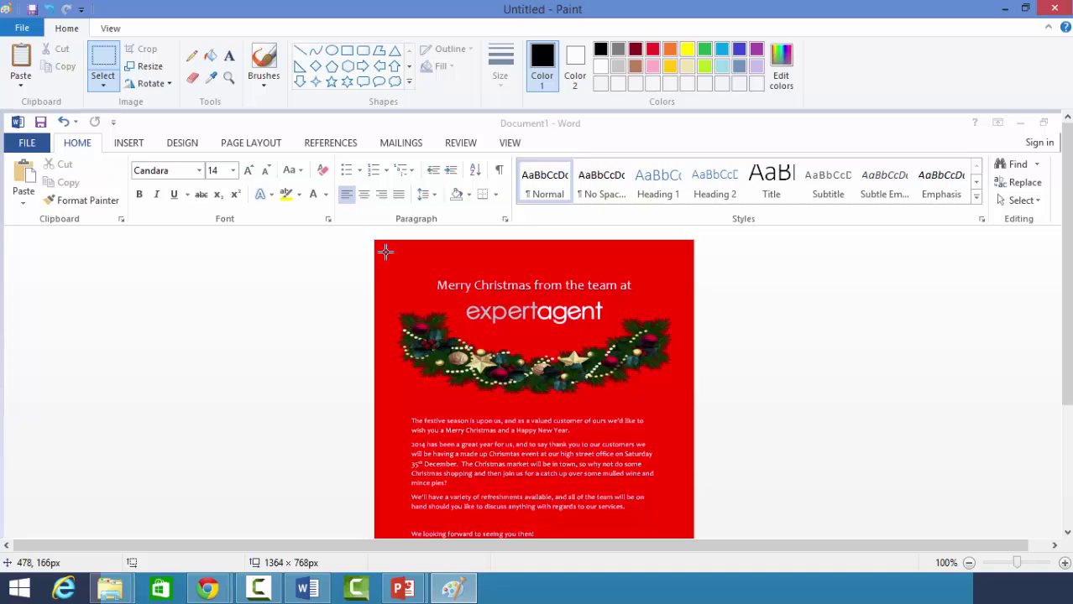
{"action": "mouse_move", "coordinate": [381, 244]}
{"action": "left_mouse_down"}
{"action": "mouse_move", "coordinate": [642, 491]}
{"action": "mouse_move", "coordinate": [678, 541]}
{"action": "mouse_move", "coordinate": [678, 503]}
{"action": "mouse_move", "coordinate": [687, 509]}
{"action": "left_mouse_up"}
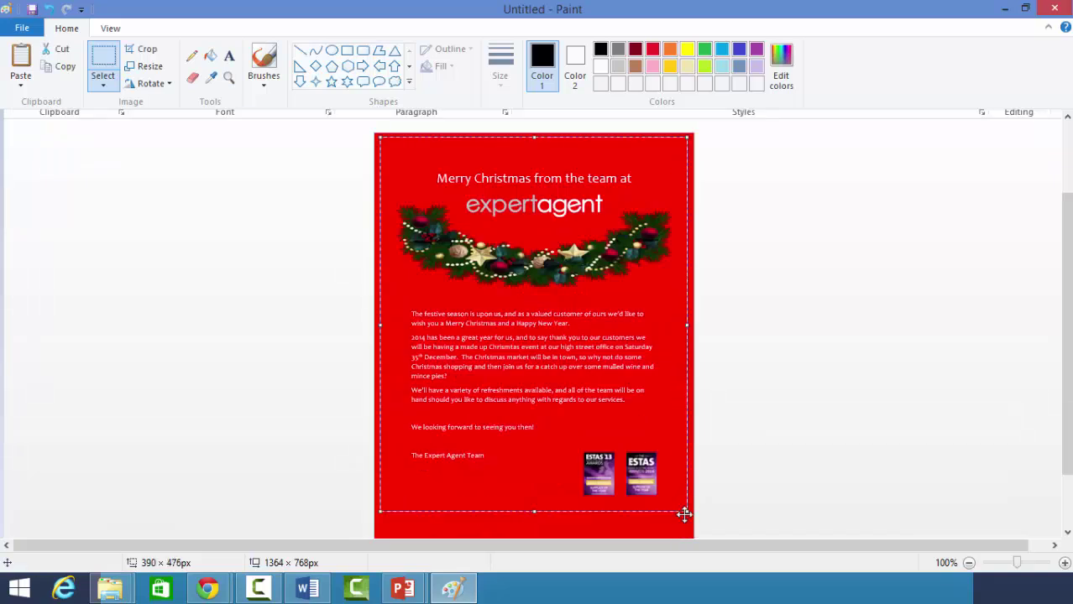
{"action": "left_click", "coordinate": [130, 50]}
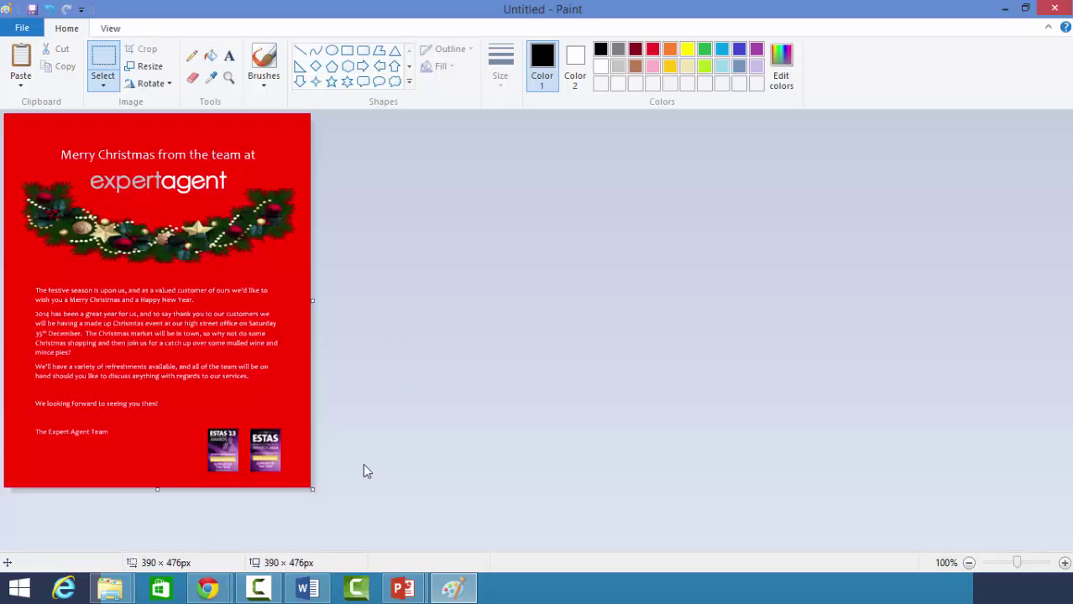
Save the cropped image to the Desktop as 'Christmas Mailer' and close Paint.
{"action": "left_click", "coordinate": [20, 32]}
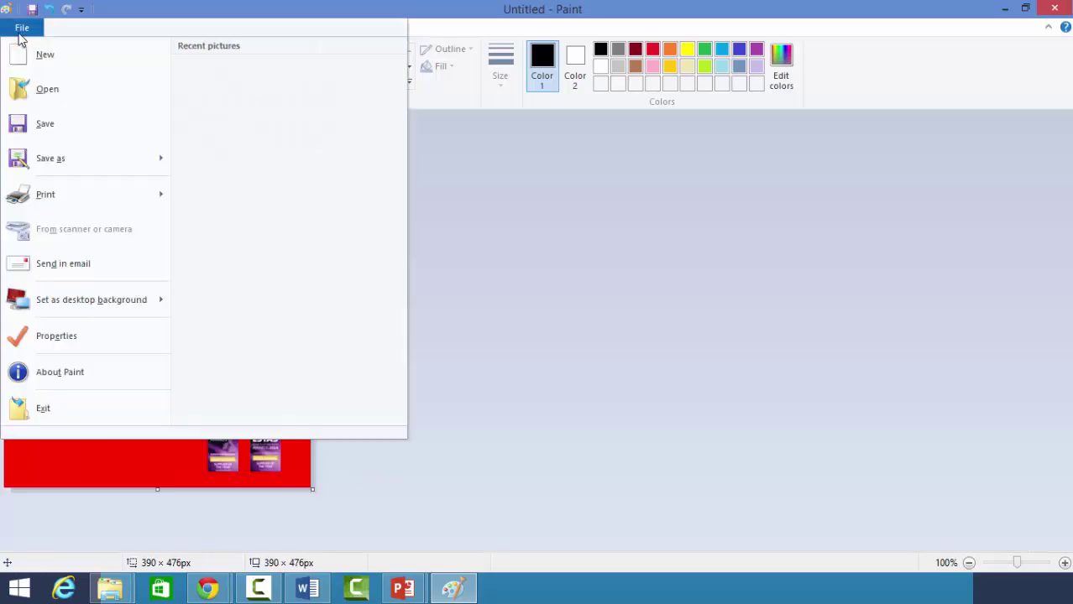
{"action": "left_click", "coordinate": [33, 173]}
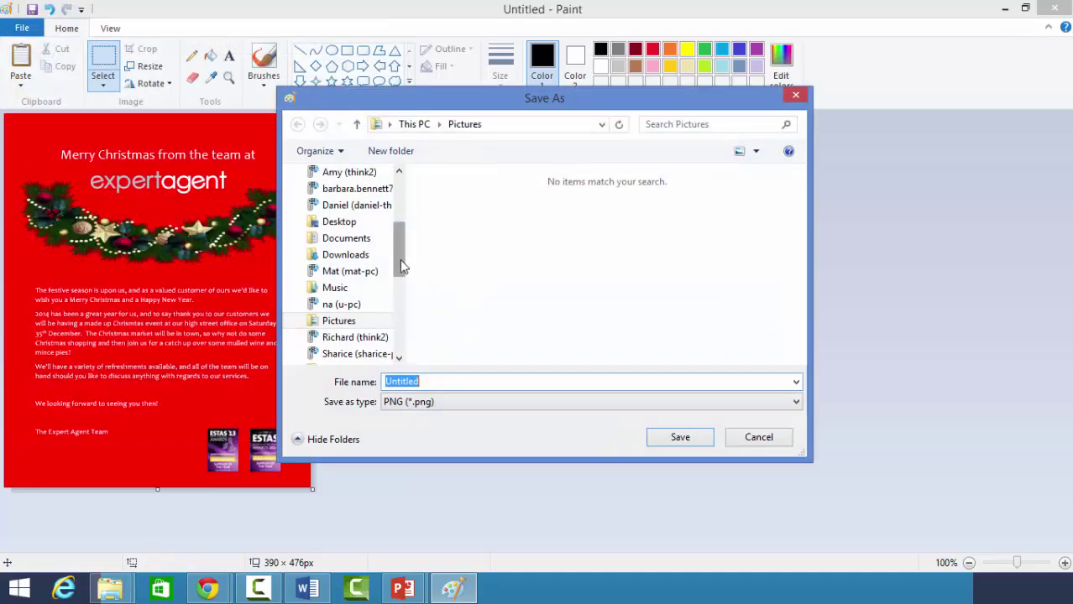
{"action": "left_click_drag", "start_coordinate": [399, 269], "coordinate": [398, 208]}
{"action": "left_click", "coordinate": [331, 197]}
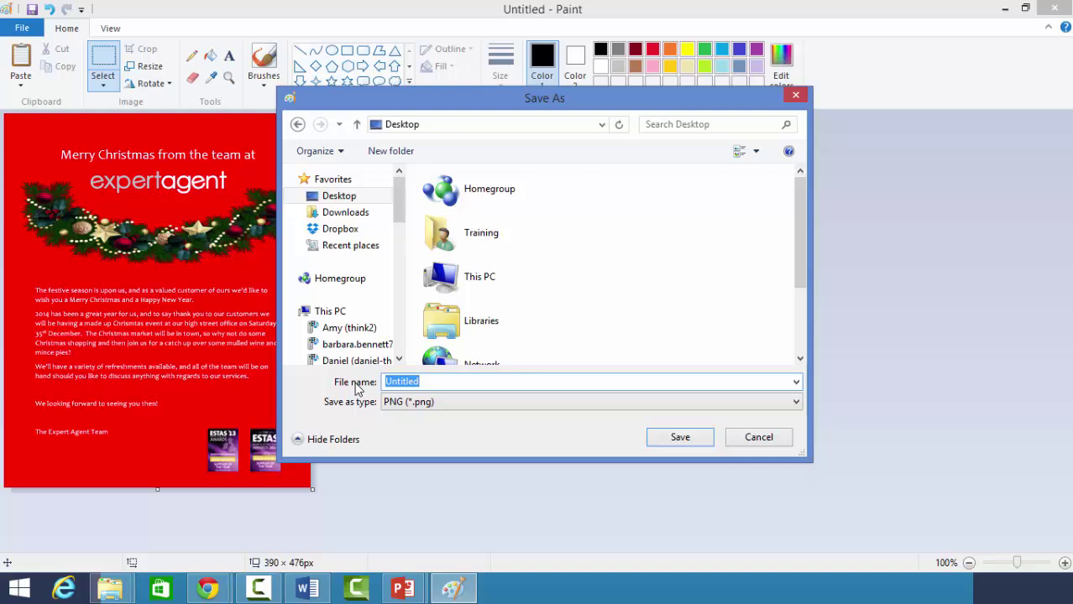
{"action": "type", "text": "Christmas Mai"}
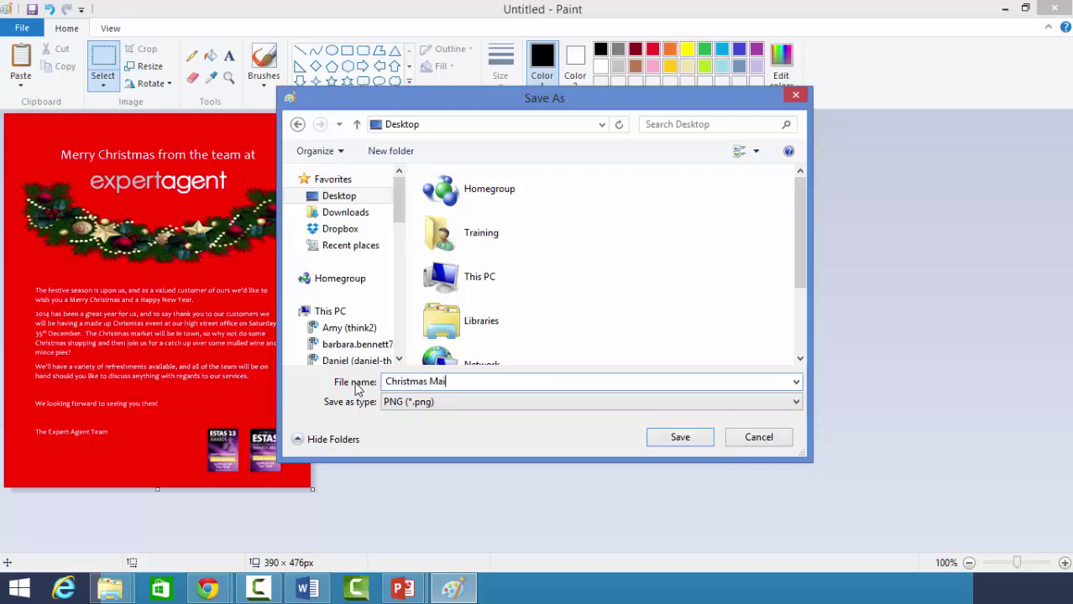
{"action": "type", "text": "ler"}
{"action": "left_click", "coordinate": [678, 442]}
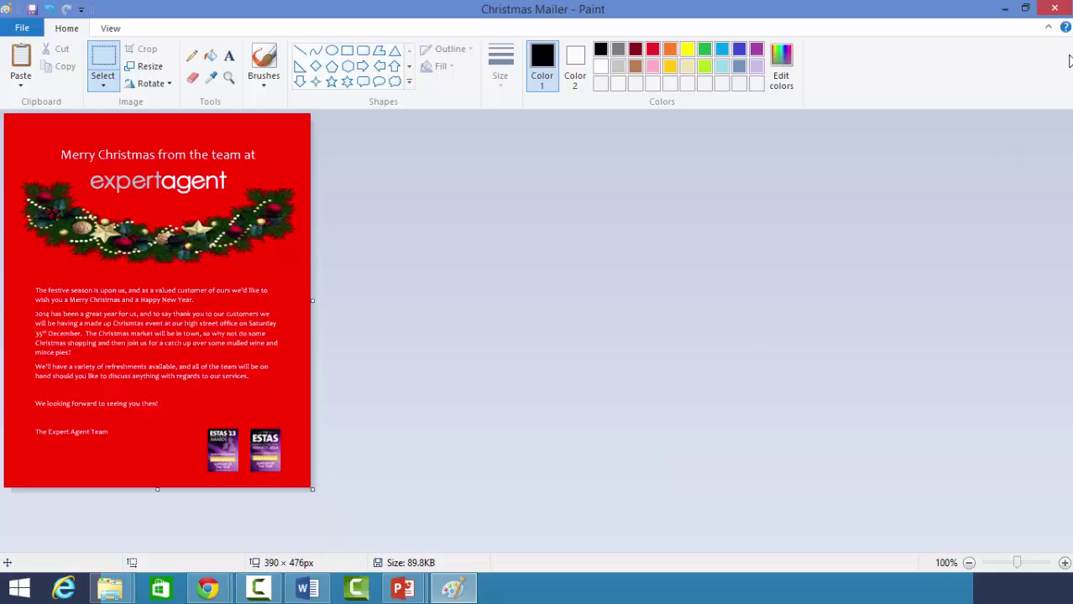
{"action": "left_click", "coordinate": [1056, 10]}
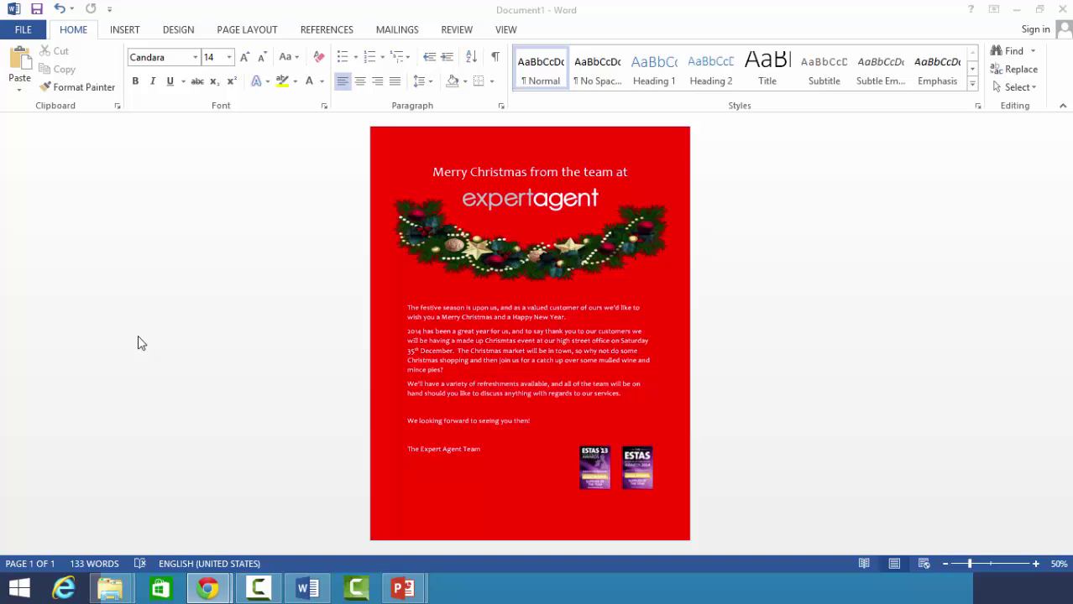
Start a Snagit region capture over the Word mailer page.
{"action": "key", "text": "Print"}
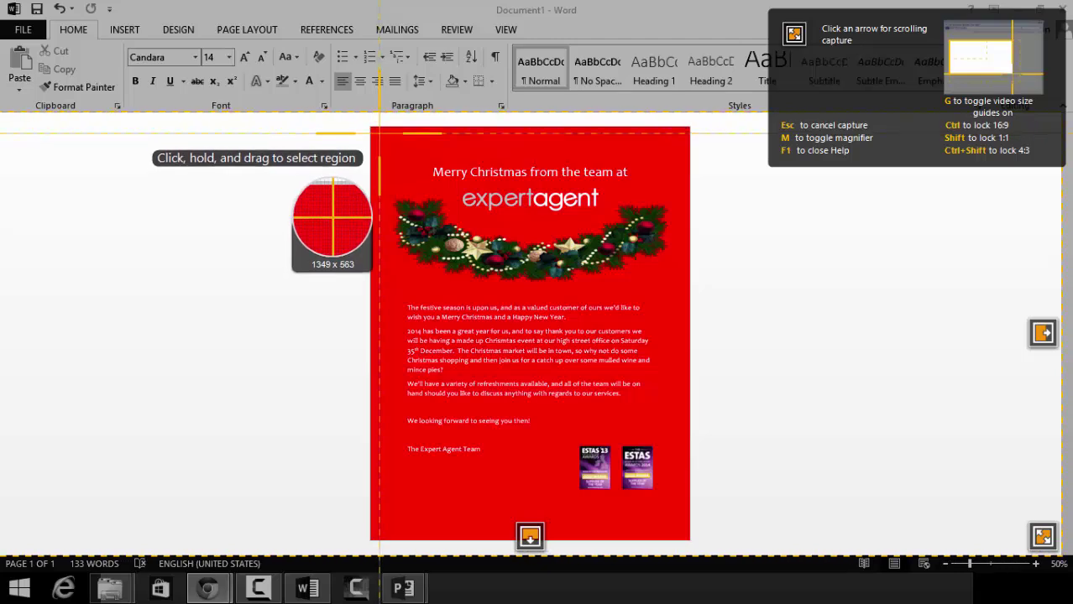
Capture the red mailer page region as a 385 × 482 image.
{"action": "left_click_drag", "start_coordinate": [379, 133], "coordinate": [682, 511]}
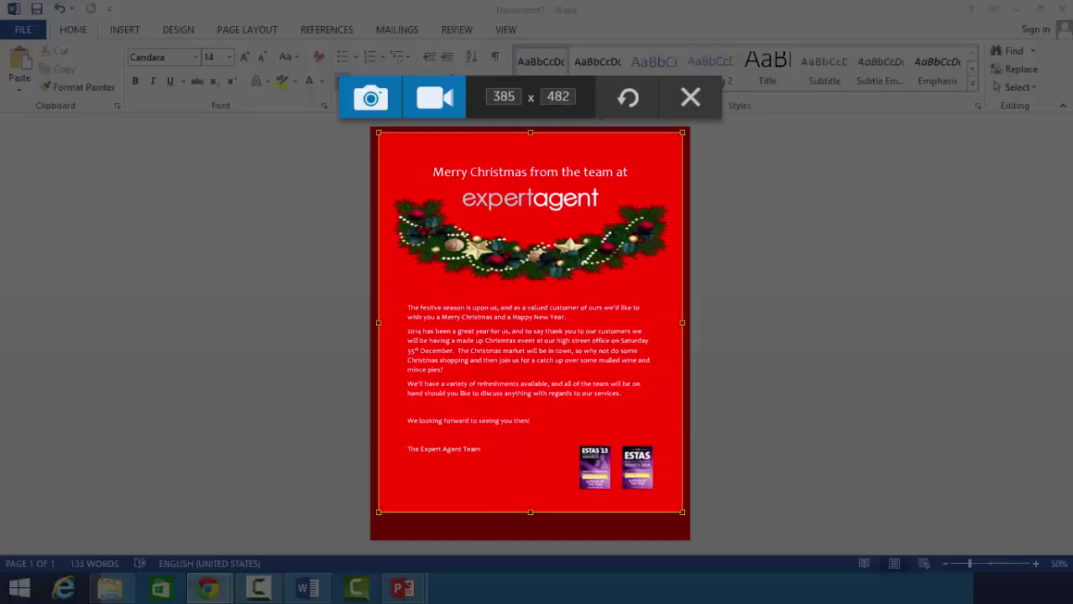
{"action": "left_click", "coordinate": [370, 100]}
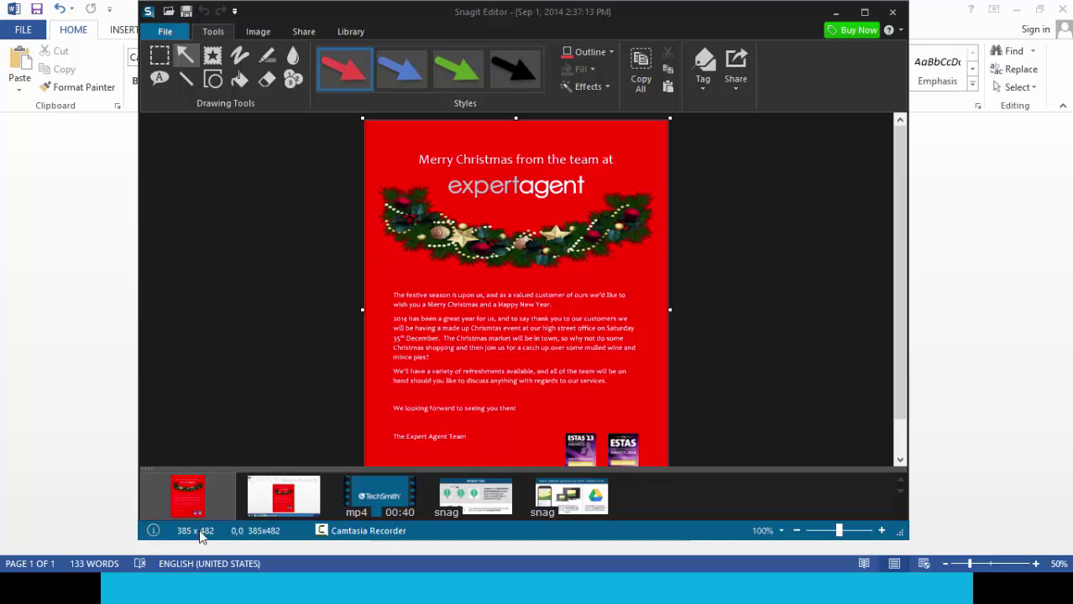
Save the Snagit capture to the Desktop as 'Christmas Mailer 2' and close the editor.
{"action": "left_click", "coordinate": [165, 32]}
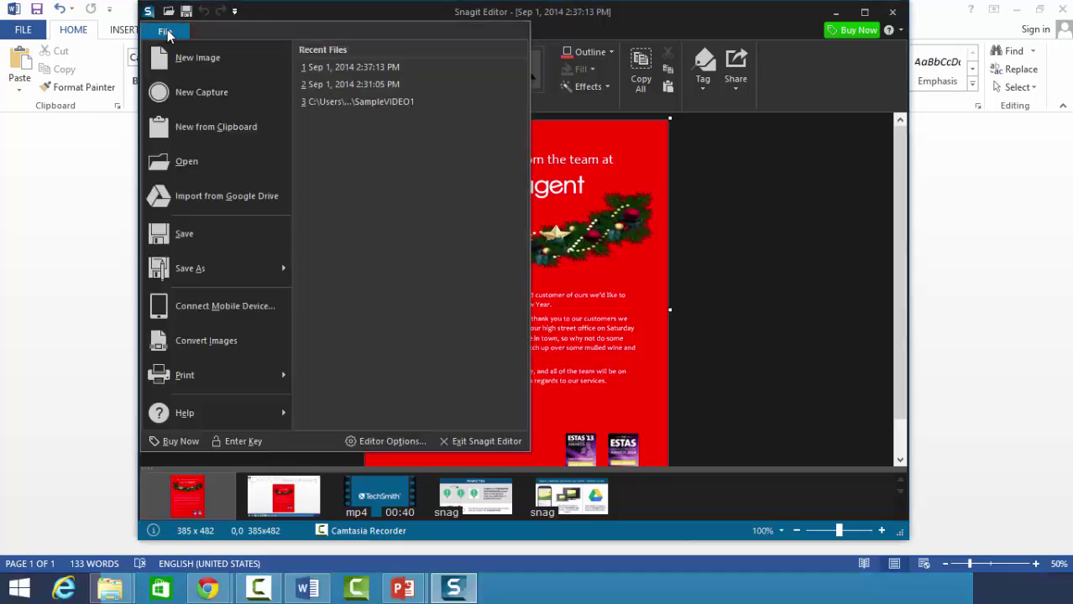
{"action": "left_click", "coordinate": [184, 267]}
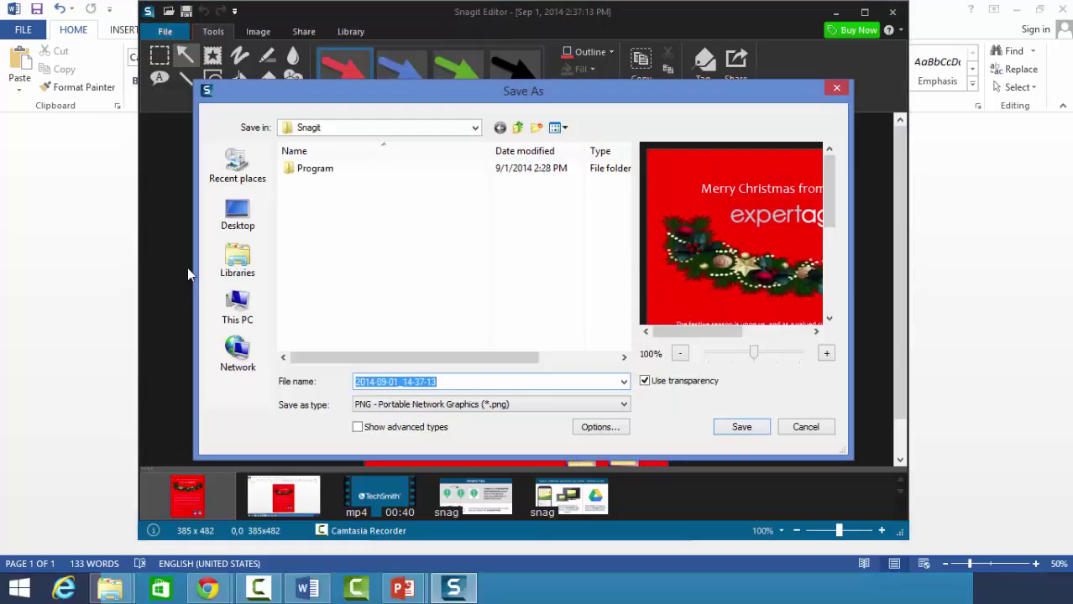
{"action": "left_click", "coordinate": [249, 228]}
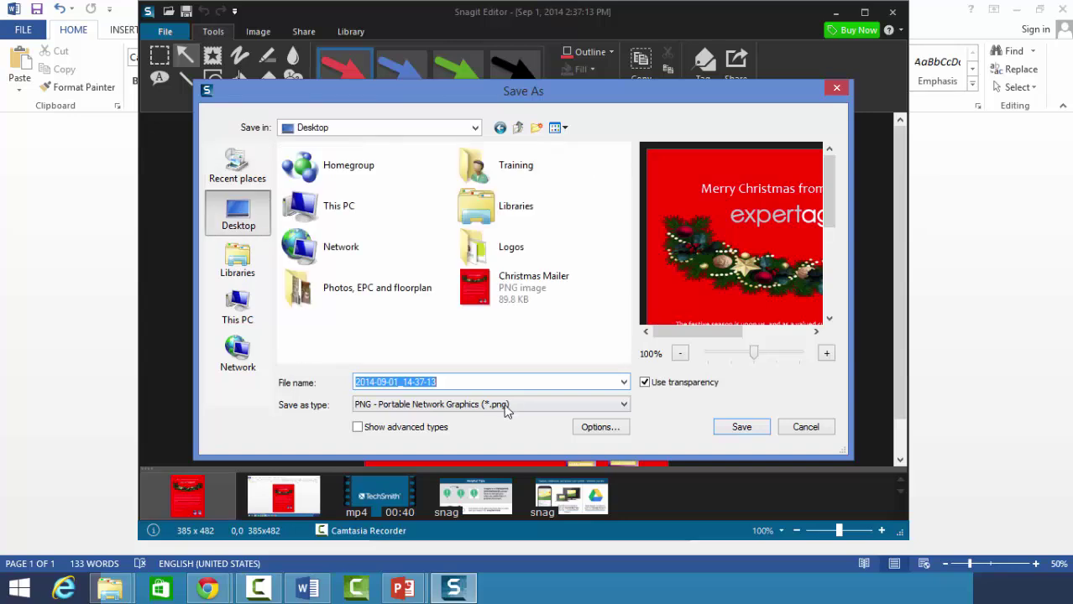
{"action": "type", "text": "Christ"}
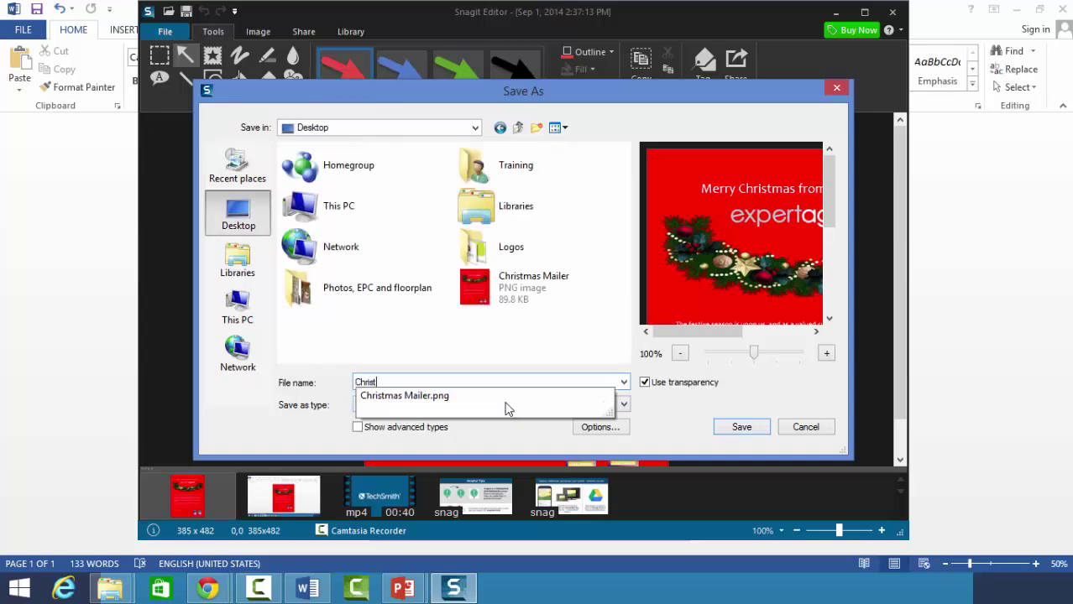
{"action": "type", "text": "mas Mailer 2"}
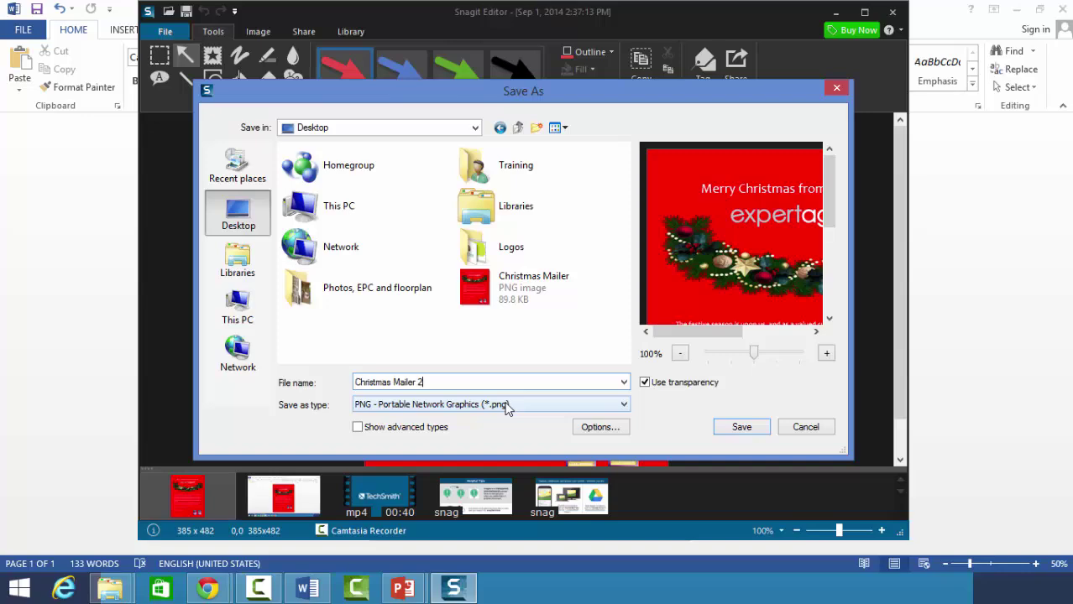
{"action": "key", "text": "Return"}
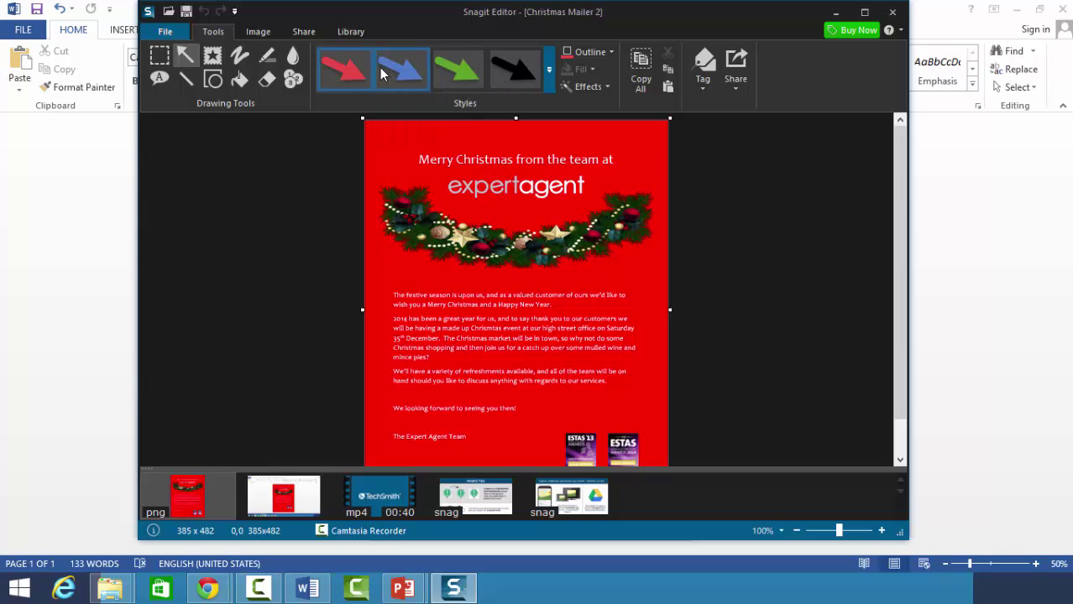
{"action": "left_click", "coordinate": [258, 31]}
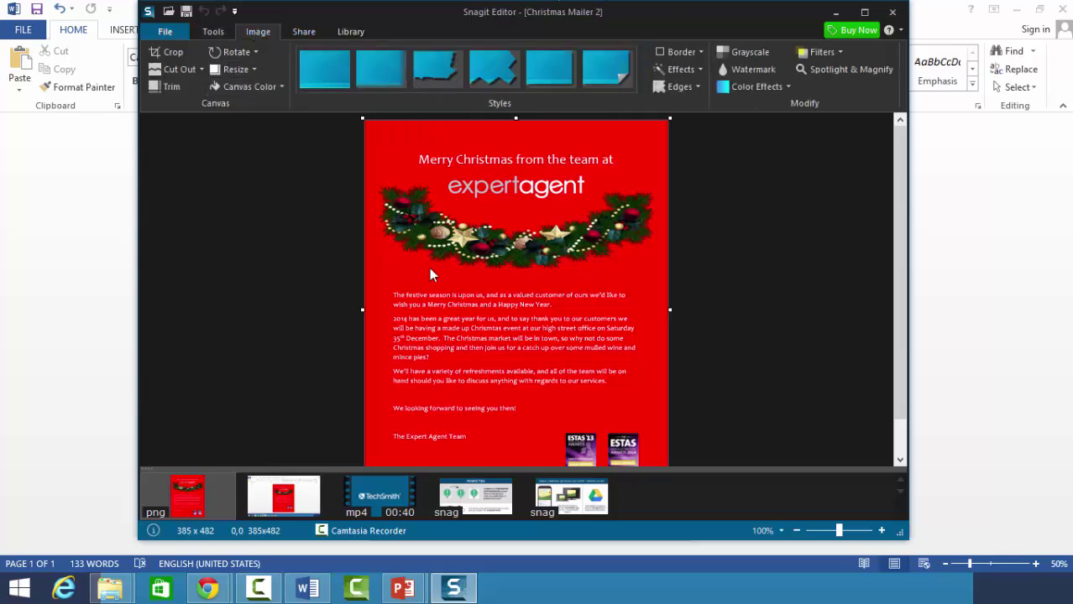
{"action": "left_click", "coordinate": [893, 13]}
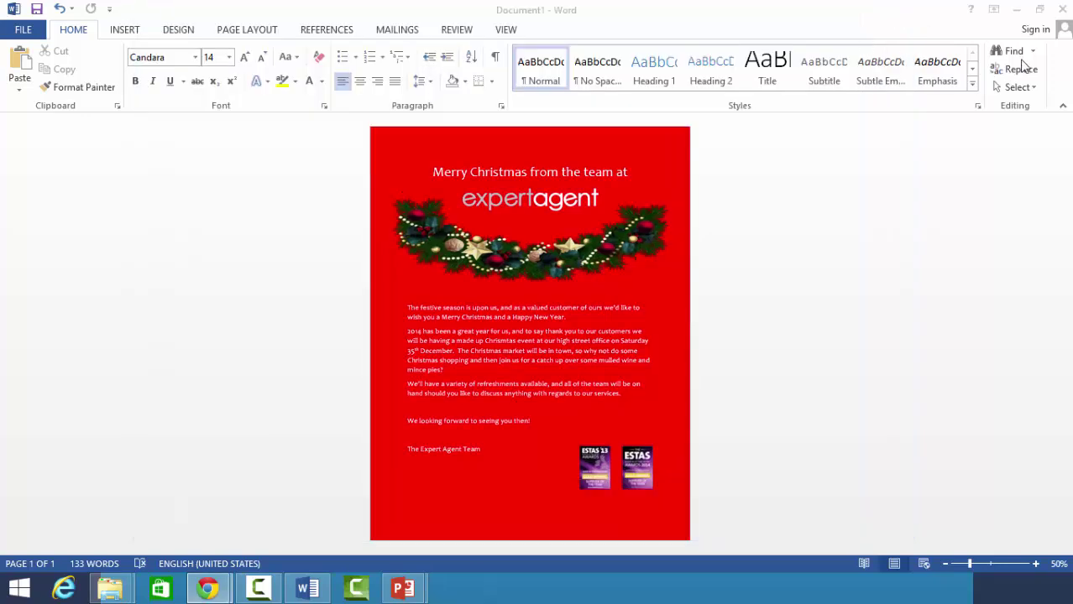
Close Word and select a different current applicant in the Expert Agent Applicants grid.
{"action": "left_click", "coordinate": [1062, 12]}
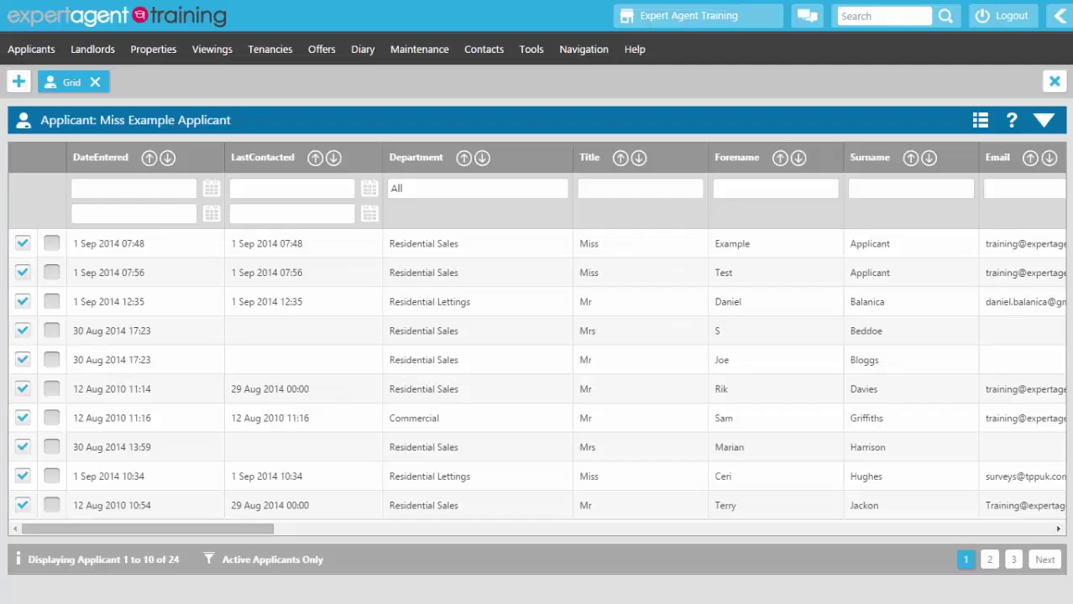
{"action": "left_click", "coordinate": [235, 505]}
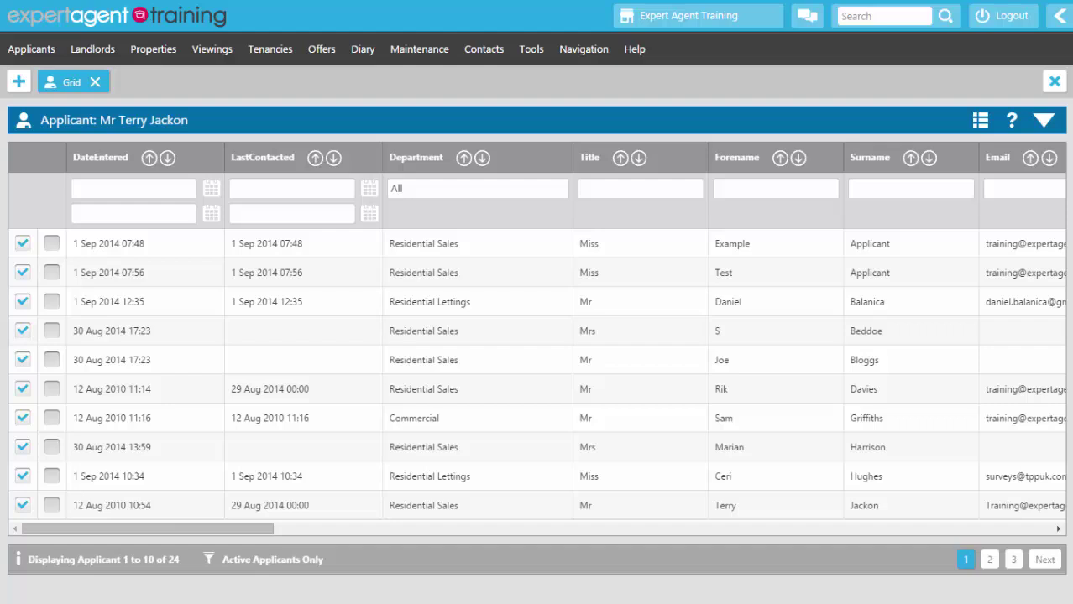
{"action": "left_click", "coordinate": [314, 343]}
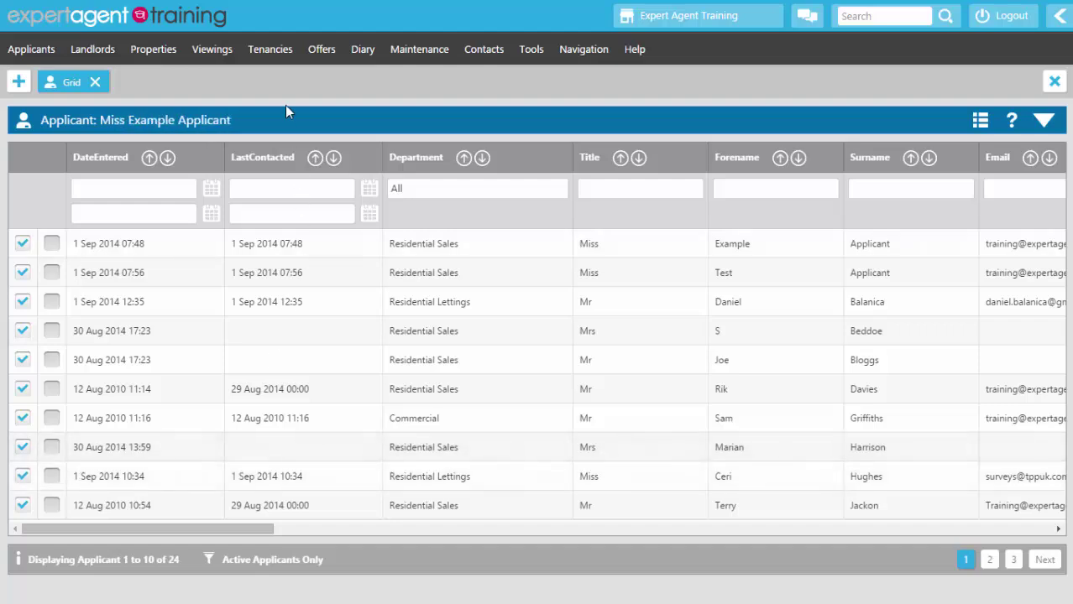
Create an HTML template named 'Christmas Mailer 2014' from Outputs > New Template and open its content editor.
{"action": "right_click", "coordinate": [283, 121]}
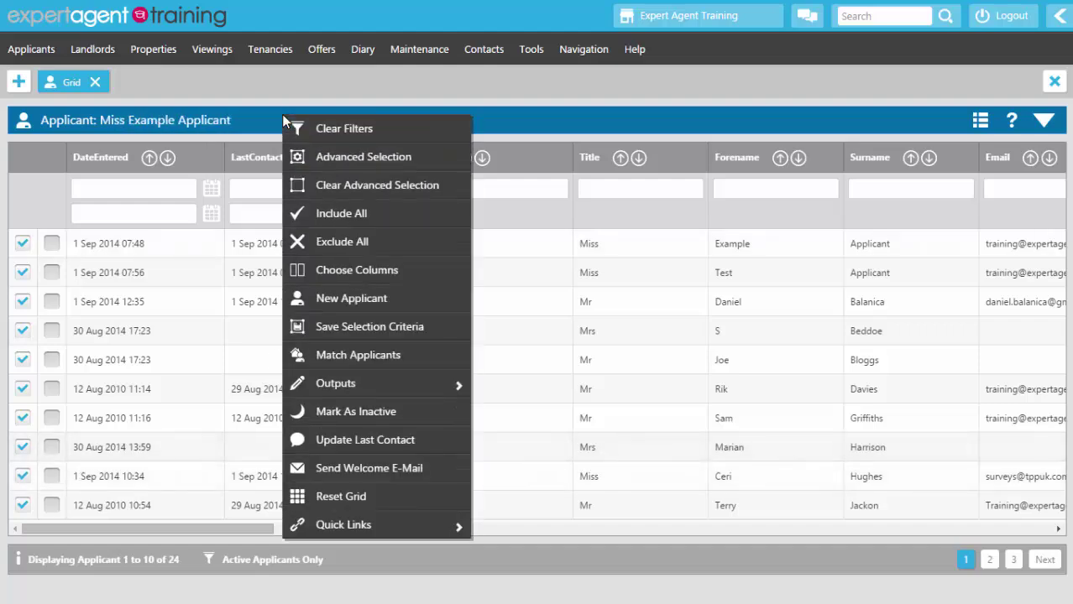
{"action": "mouse_move", "coordinate": [343, 383]}
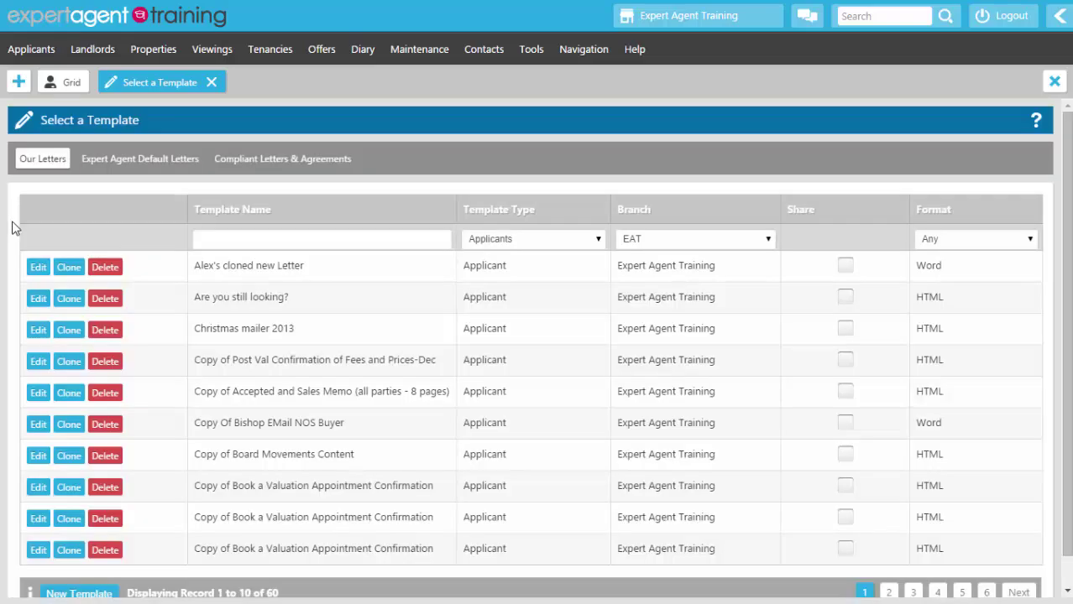
{"action": "scroll", "coordinate": [12, 227], "scroll_direction": "down", "scroll_amount": 1}
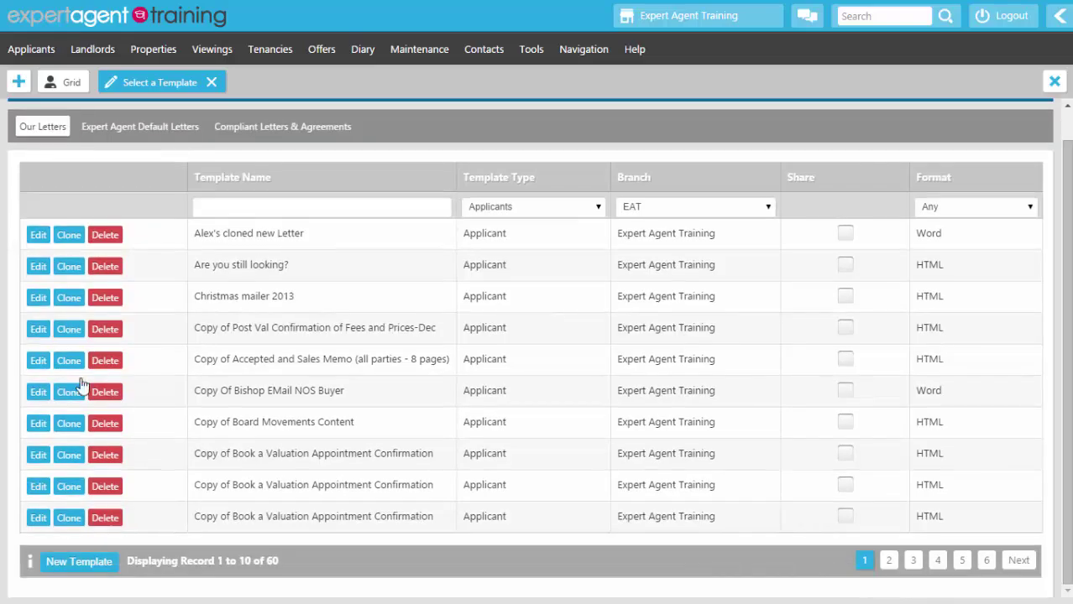
{"action": "left_click", "coordinate": [77, 564]}
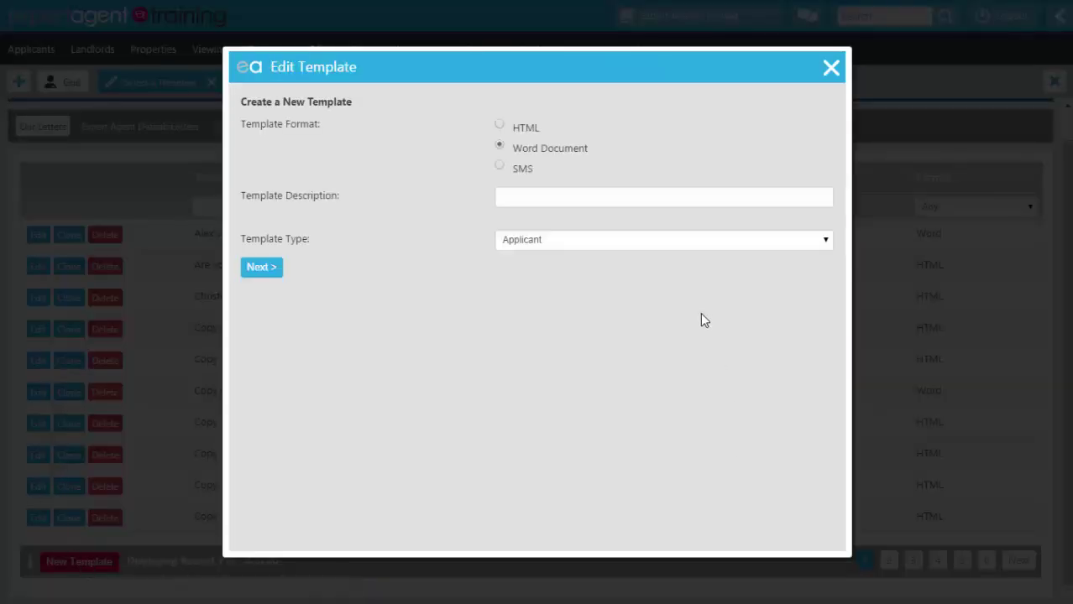
{"action": "left_click", "coordinate": [500, 125]}
{"action": "left_click", "coordinate": [497, 198]}
{"action": "type", "text": "Cjhri"}
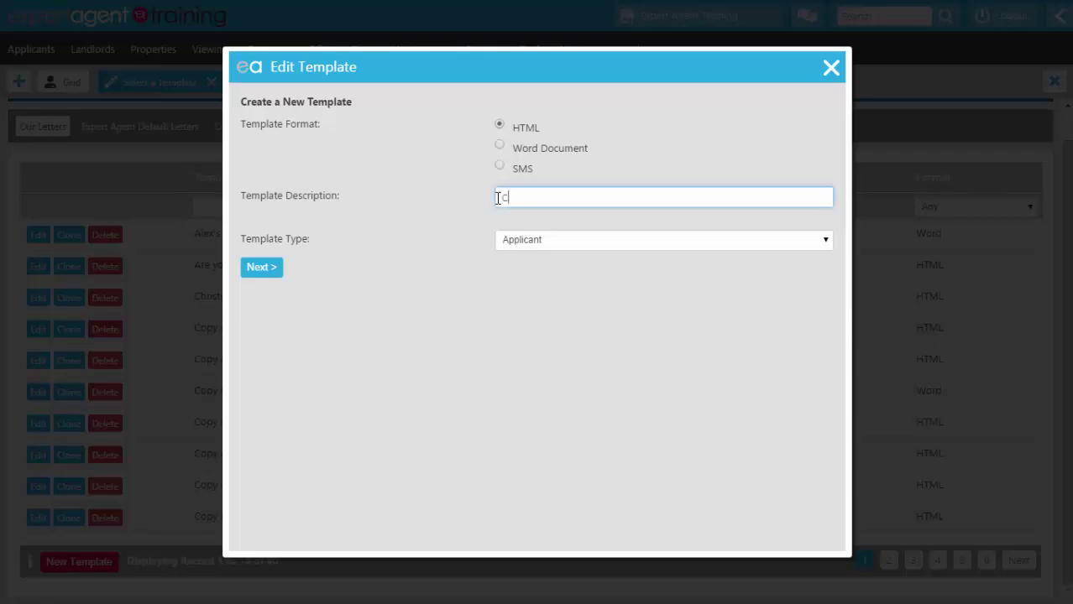
{"action": "key", "text": "BackSpace"}
{"action": "key", "text": "BackSpace"}
{"action": "key", "text": "BackSpace"}
{"action": "key", "text": "BackSpace"}
{"action": "type", "text": "hristmas Mailer 2014"}
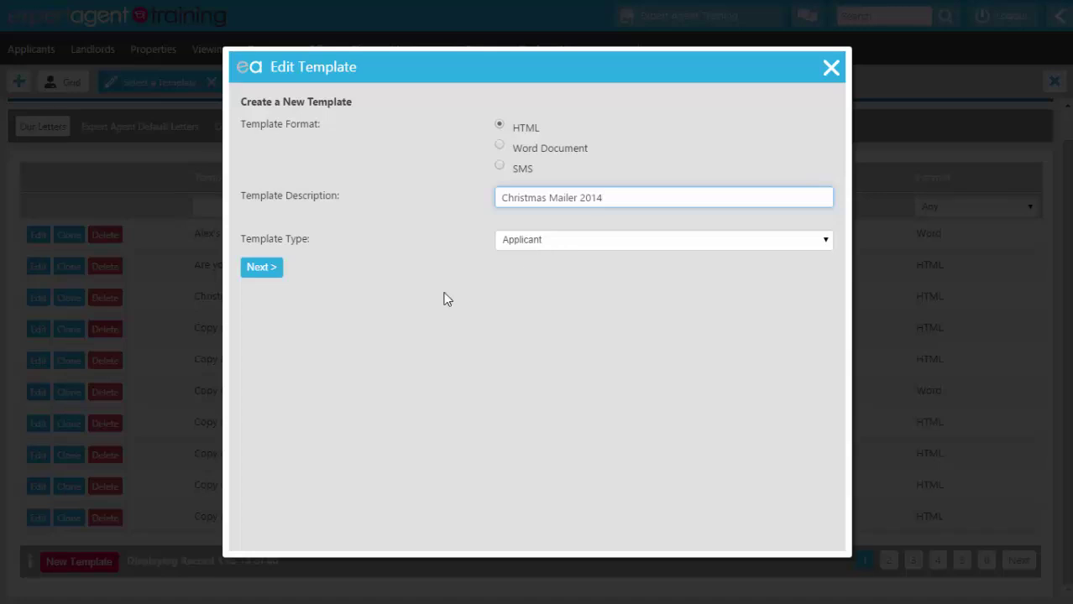
{"action": "left_click", "coordinate": [262, 270]}
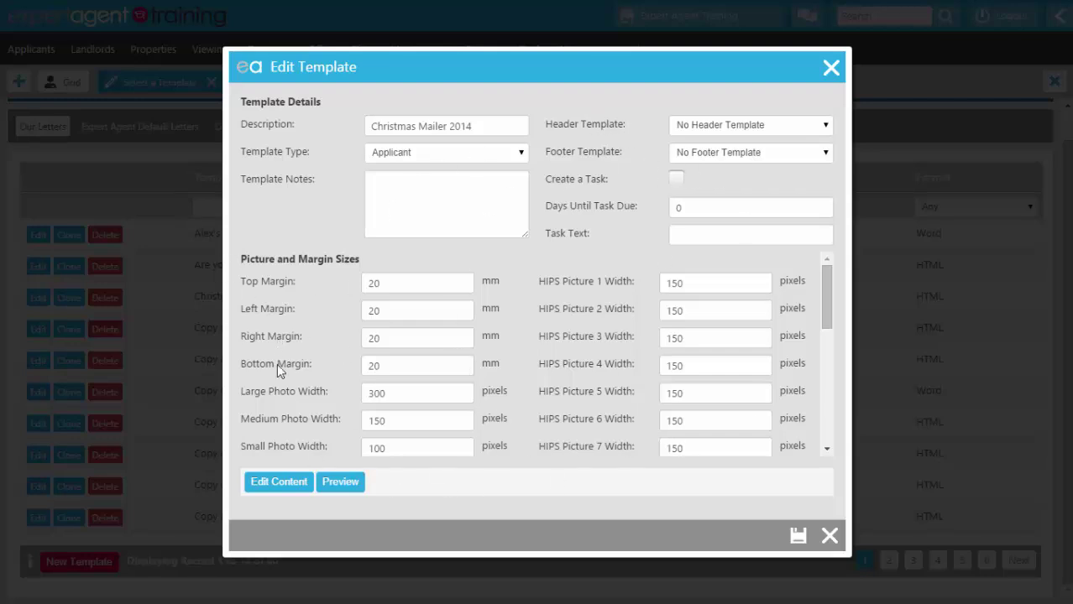
{"action": "left_click", "coordinate": [274, 491]}
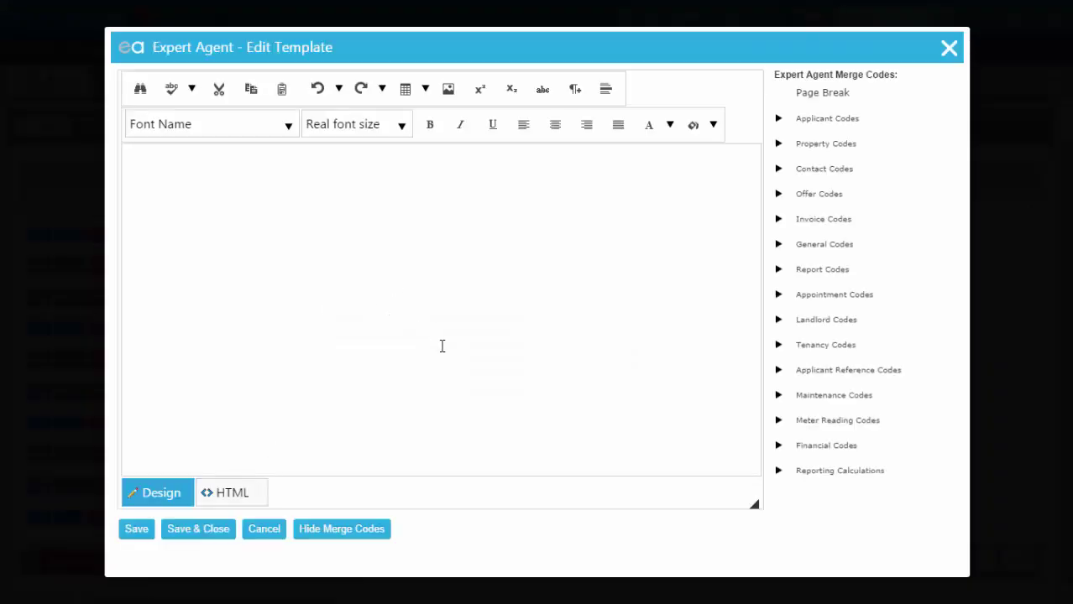
Type 'Dear' followed by the Applicant Salutation merge code, then start a new line.
{"action": "left_click", "coordinate": [447, 280]}
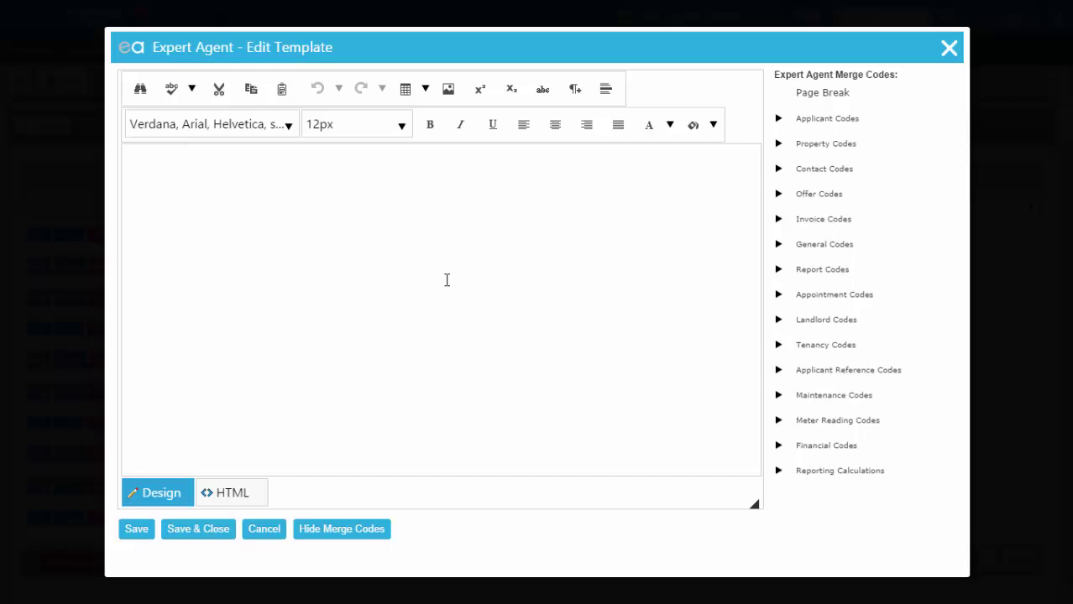
{"action": "type", "text": "Dear"}
{"action": "left_click", "coordinate": [780, 119]}
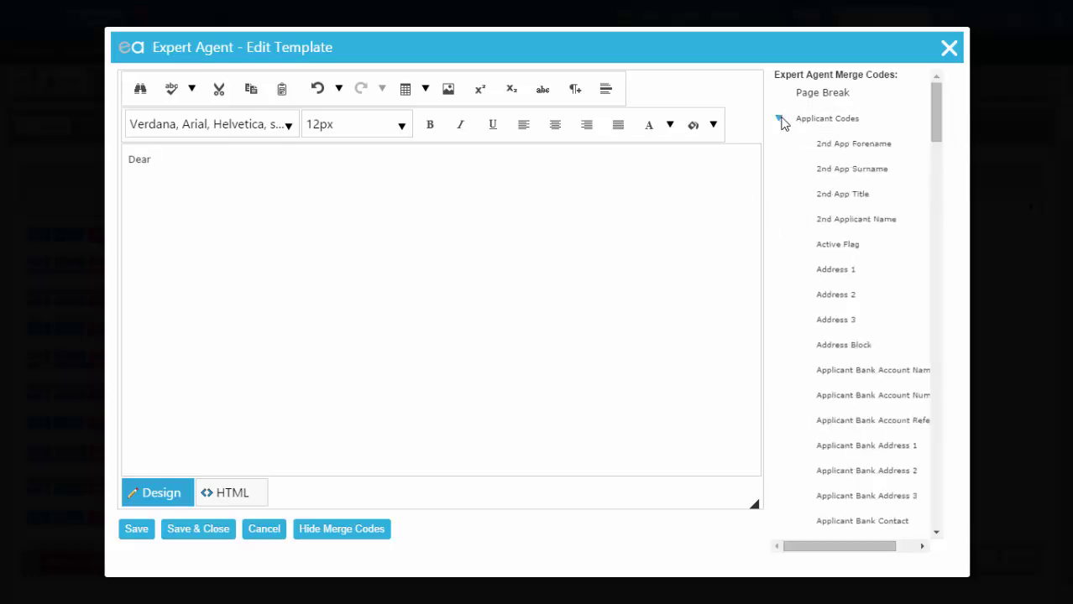
{"action": "scroll", "coordinate": [835, 294], "scroll_direction": "down", "scroll_amount": 9}
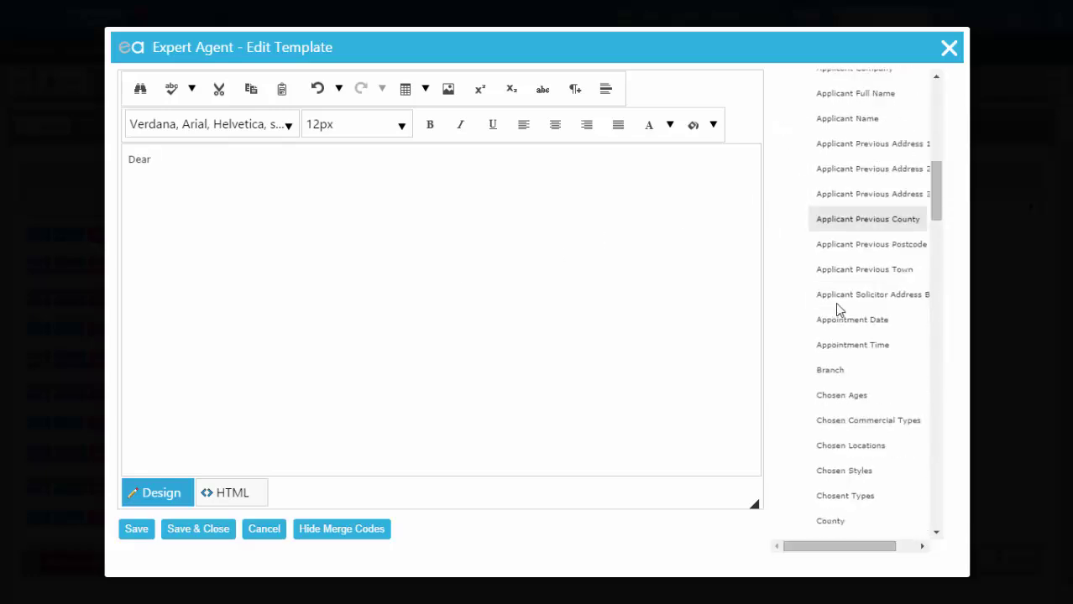
{"action": "scroll", "coordinate": [837, 309], "scroll_direction": "down", "scroll_amount": 9}
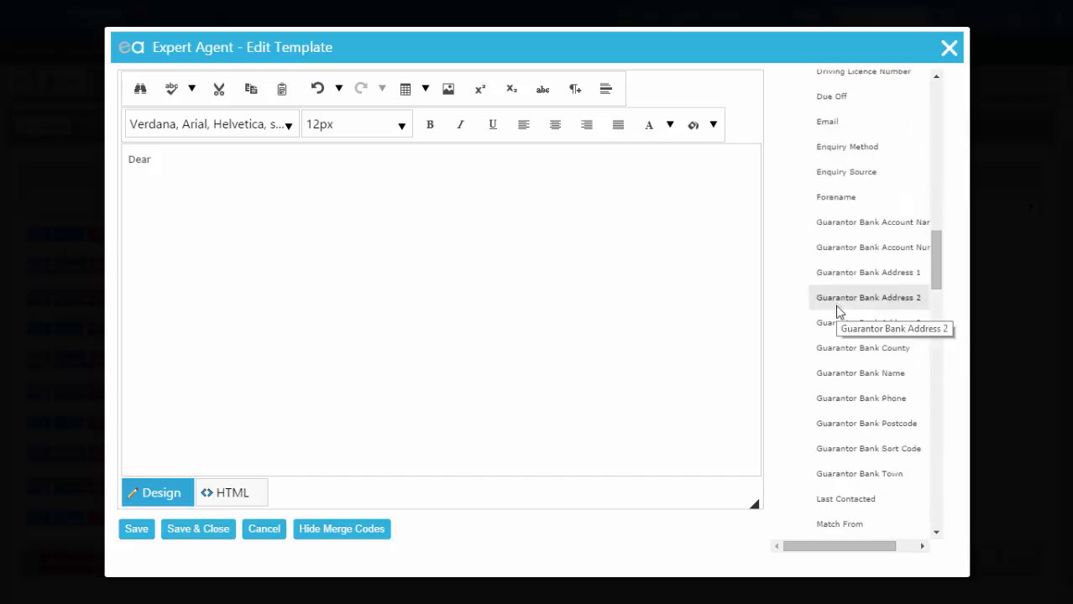
{"action": "scroll", "coordinate": [836, 312], "scroll_direction": "down", "scroll_amount": 5}
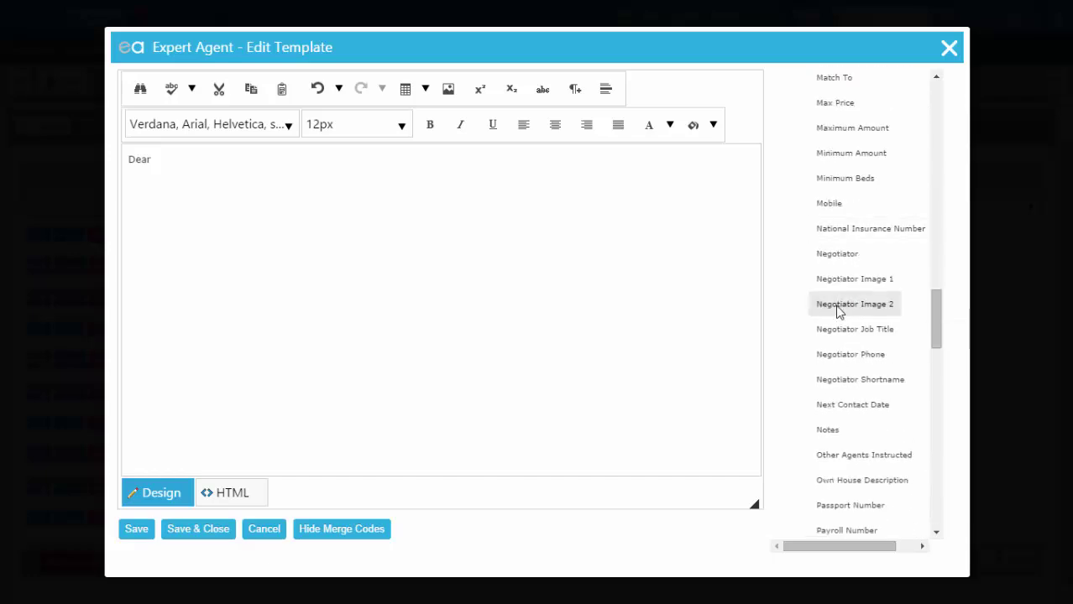
{"action": "scroll", "coordinate": [837, 312], "scroll_direction": "down", "scroll_amount": 1}
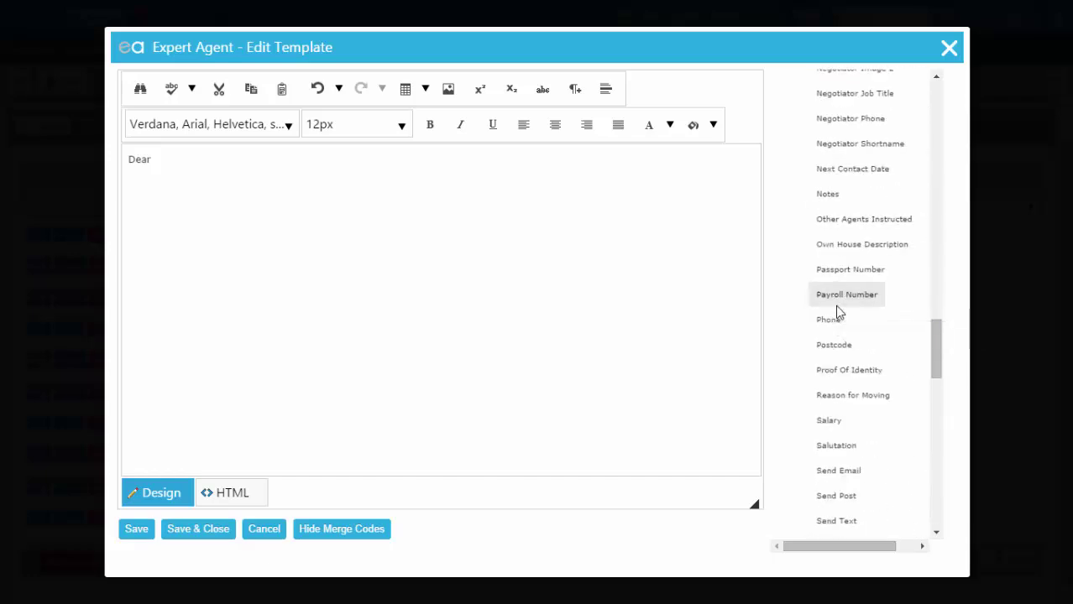
{"action": "left_click", "coordinate": [848, 447]}
{"action": "key", "text": "Return"}
{"action": "key", "text": "Return"}
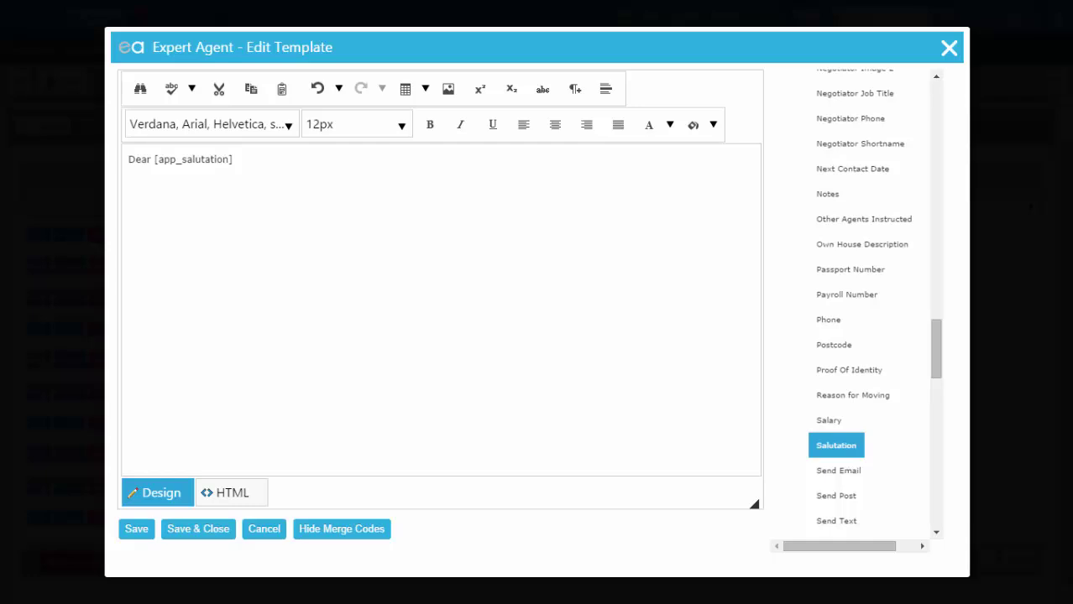
Upload Christmas Mailer 2.png through the Image Manager and insert it below the greeting.
{"action": "left_click", "coordinate": [448, 90]}
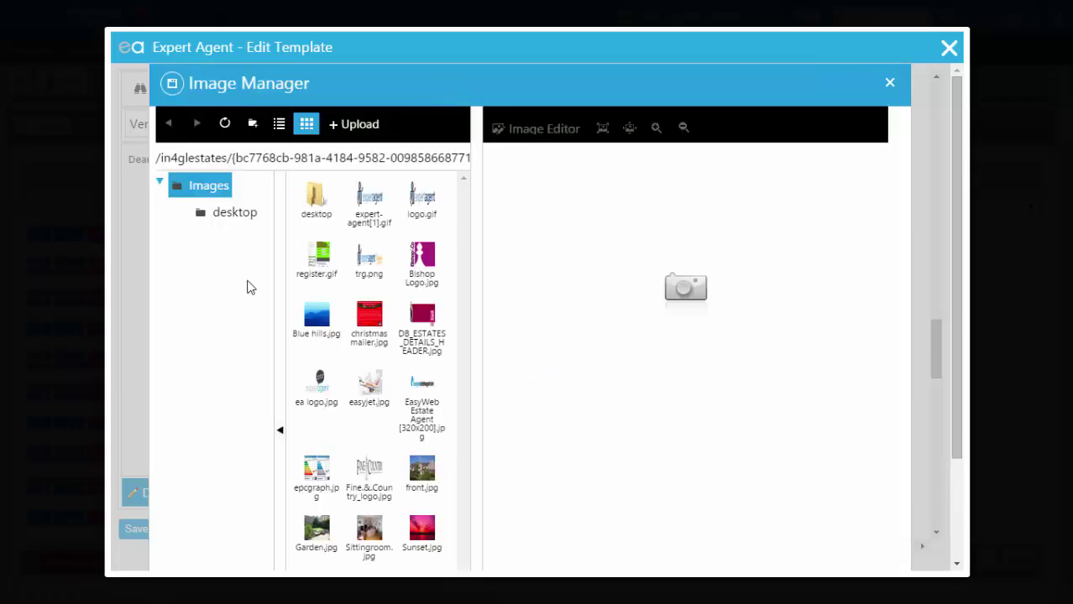
{"action": "left_click", "coordinate": [373, 124]}
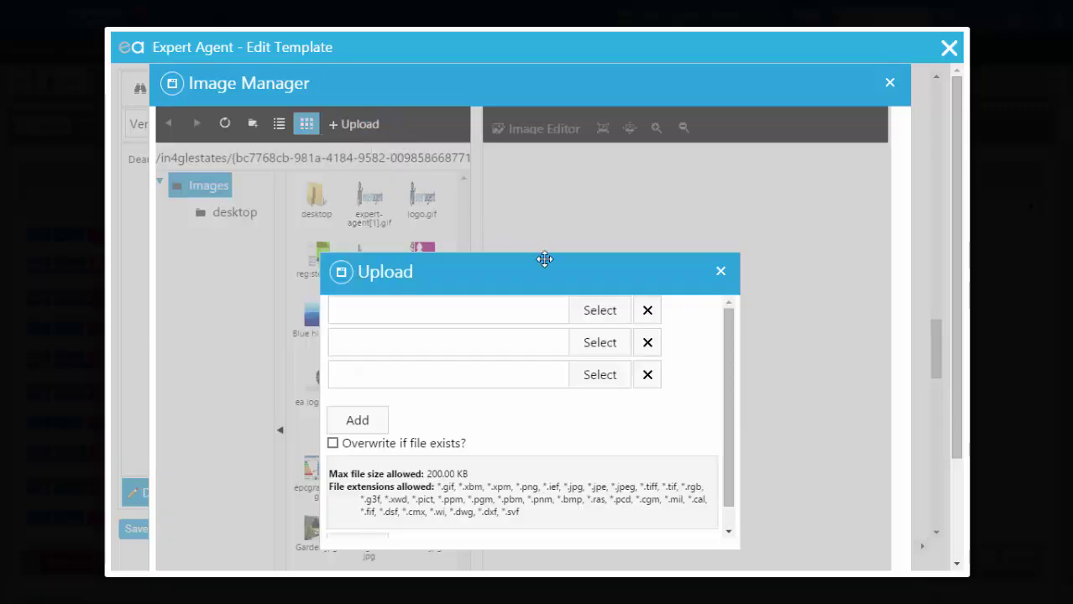
{"action": "left_click", "coordinate": [593, 317]}
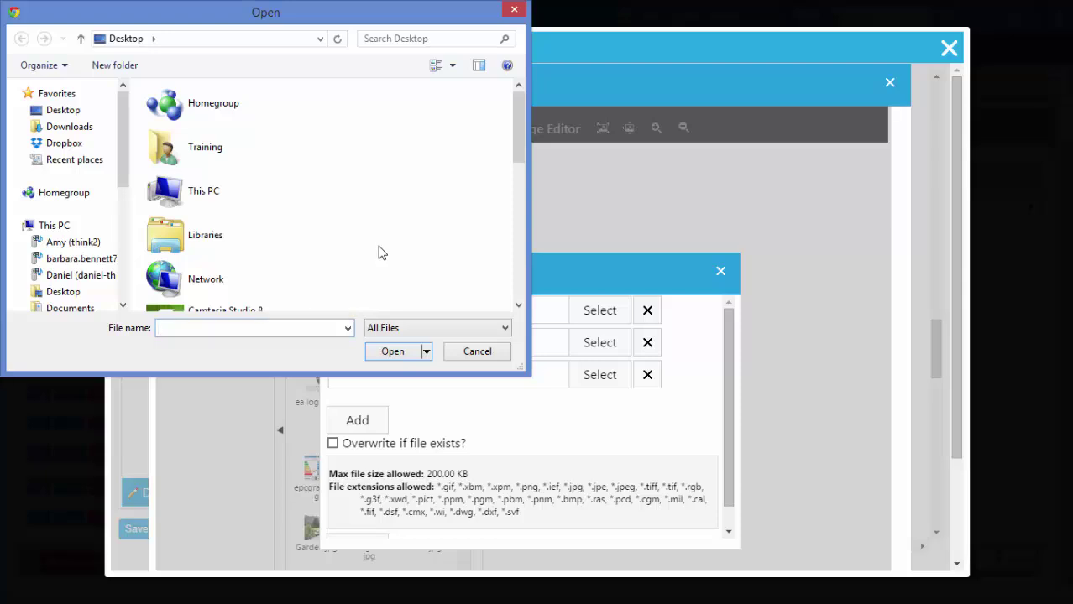
{"action": "scroll", "coordinate": [379, 250], "scroll_direction": "down", "scroll_amount": 5}
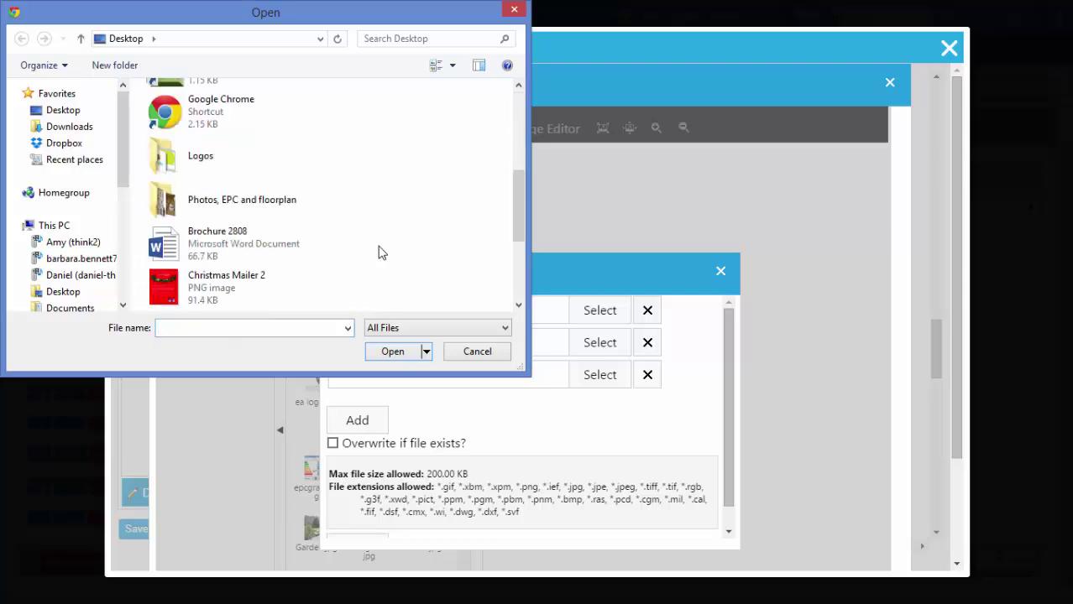
{"action": "left_click", "coordinate": [245, 286]}
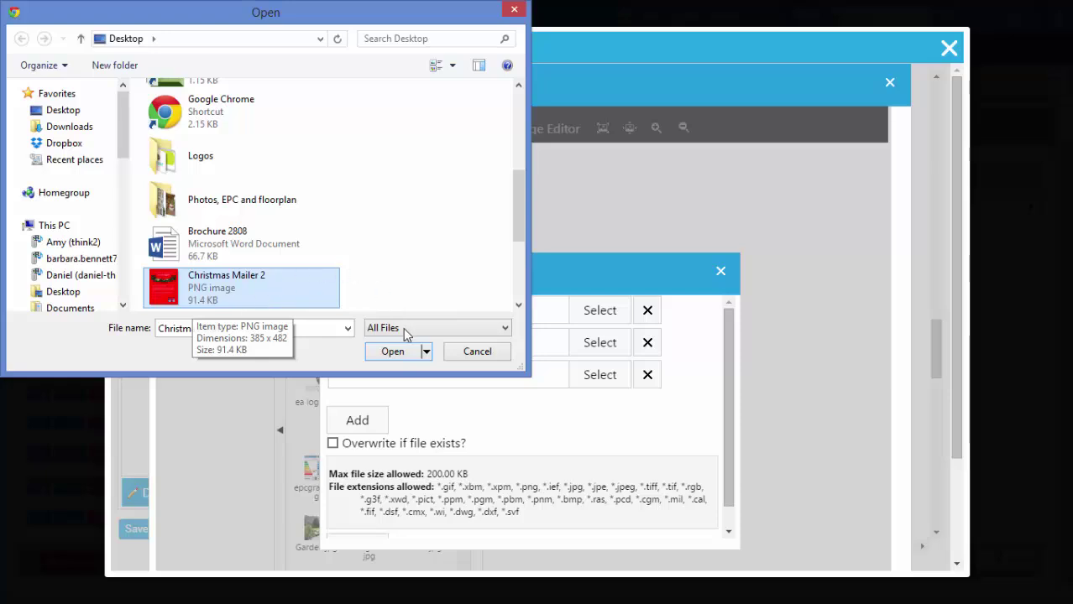
{"action": "left_click", "coordinate": [400, 355]}
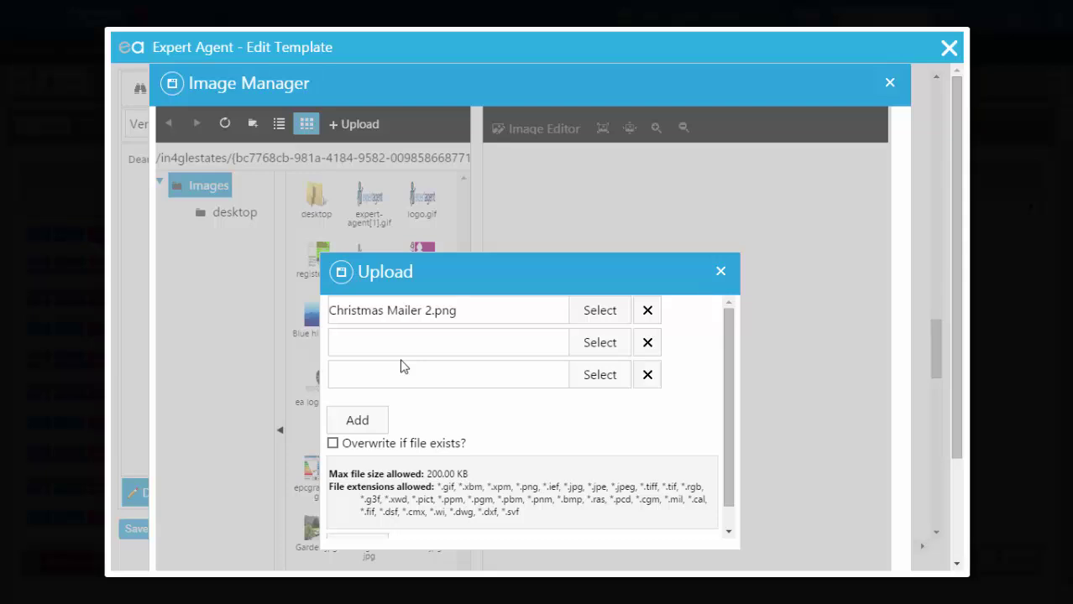
{"action": "scroll", "coordinate": [696, 390], "scroll_direction": "down", "scroll_amount": 1}
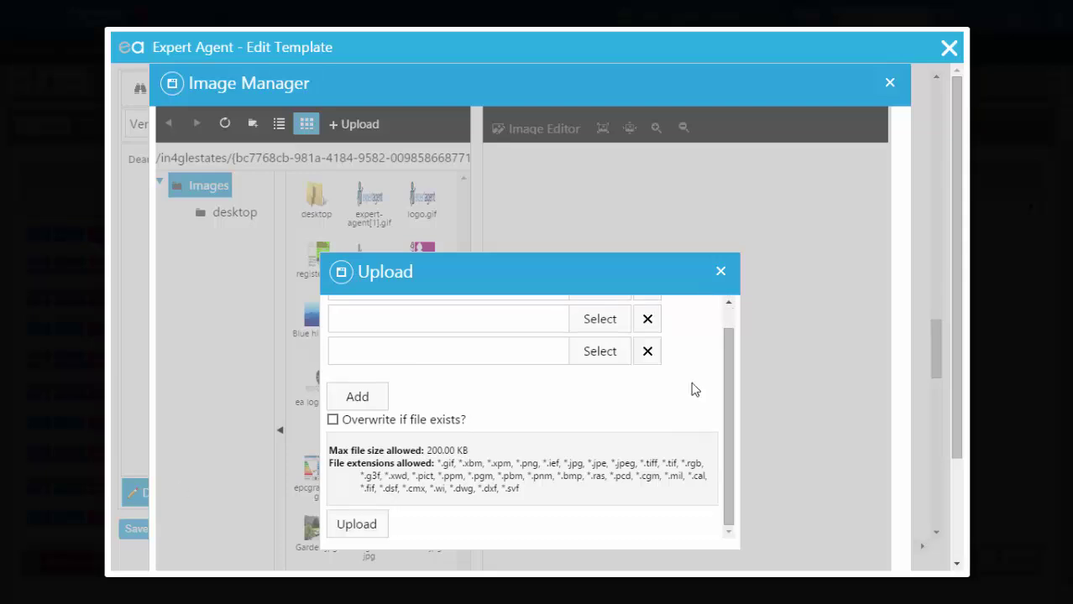
{"action": "left_click", "coordinate": [356, 526]}
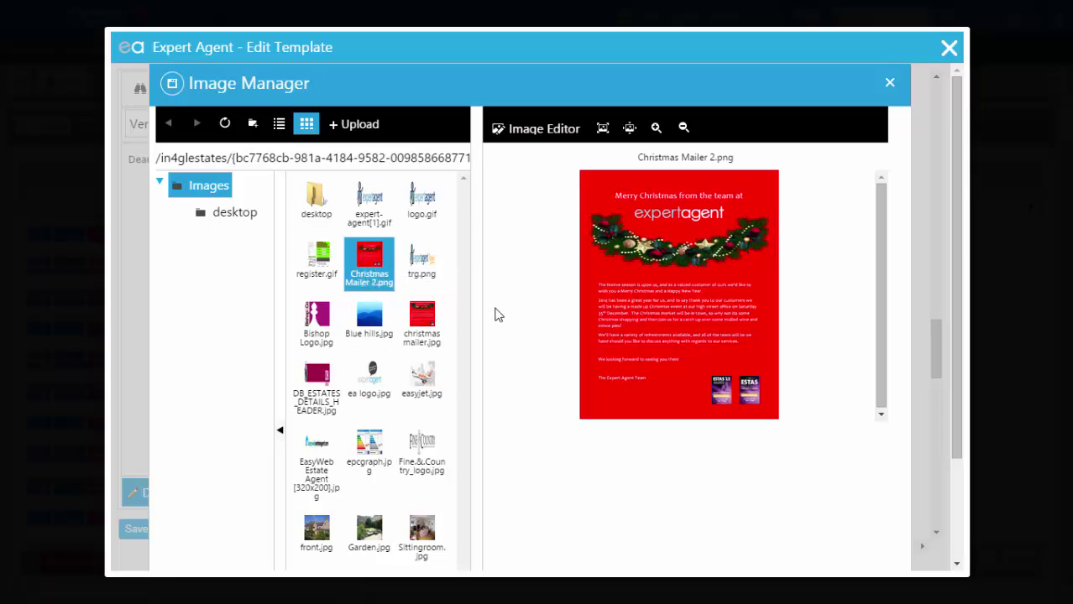
{"action": "scroll", "coordinate": [474, 370], "scroll_direction": "down", "scroll_amount": 3}
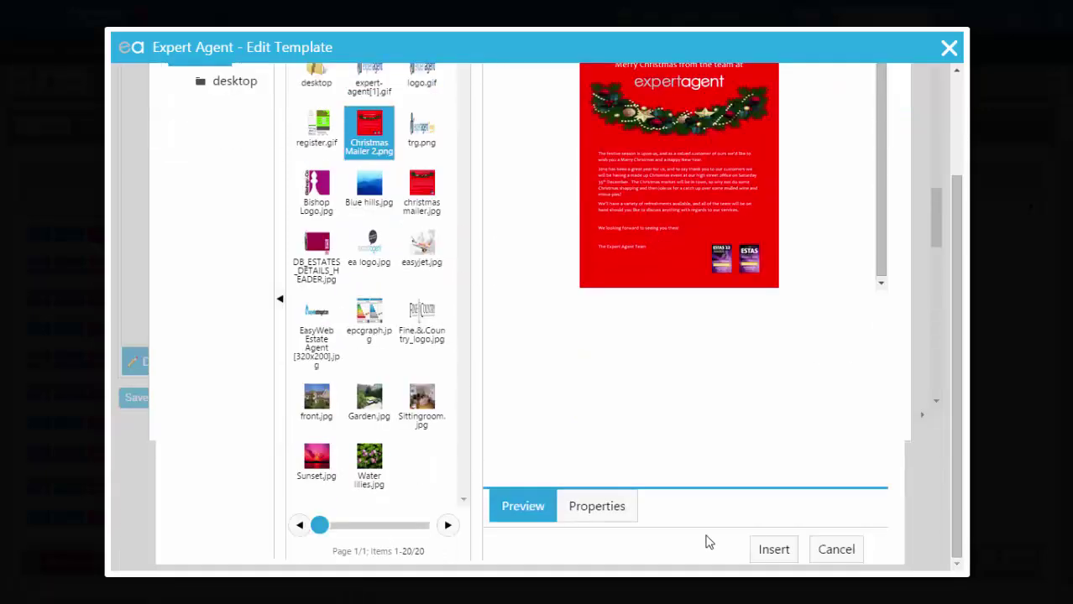
{"action": "left_click", "coordinate": [774, 551]}
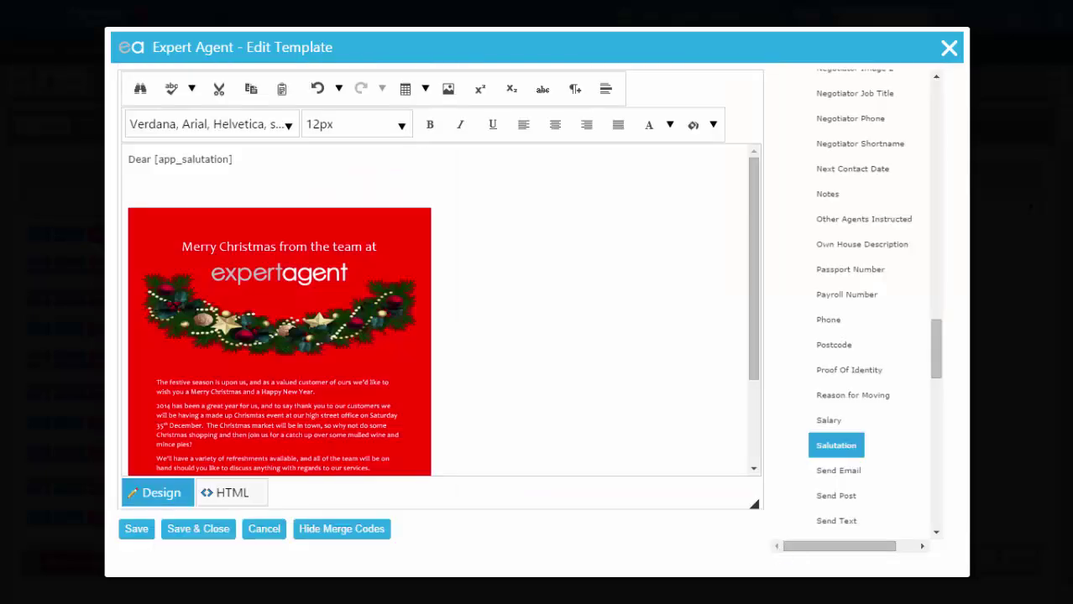
Delete the blank line under the salutation, then save and close the Christmas Mailer 2014 template.
{"action": "left_click", "coordinate": [158, 178]}
{"action": "key", "text": "Delete"}
{"action": "key", "text": "Delete"}
{"action": "scroll", "coordinate": [157, 178], "scroll_direction": "down", "scroll_amount": 1}
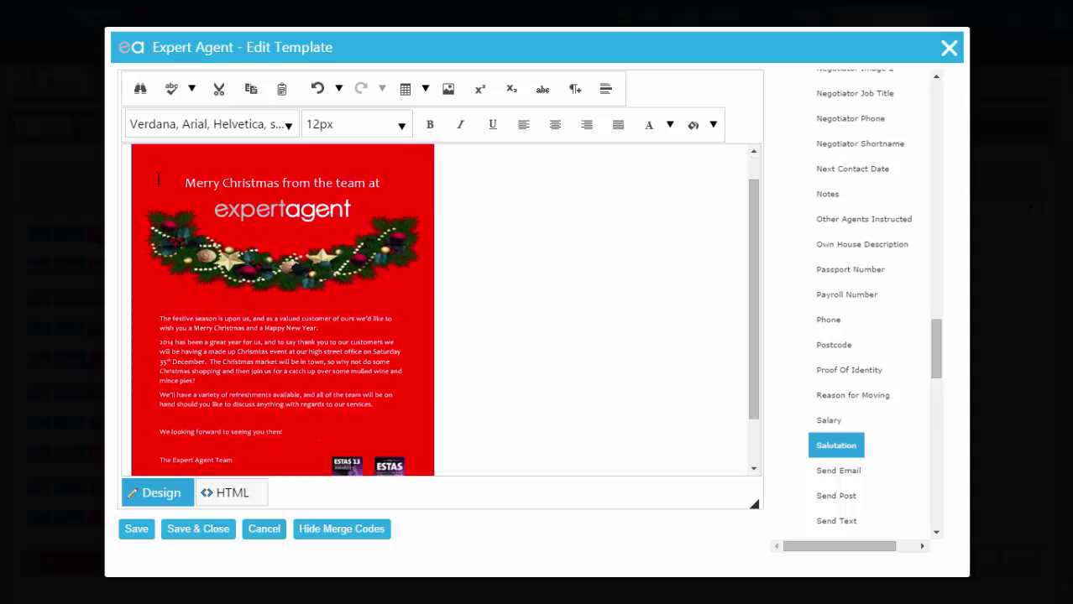
{"action": "scroll", "coordinate": [186, 184], "scroll_direction": "up", "scroll_amount": 1}
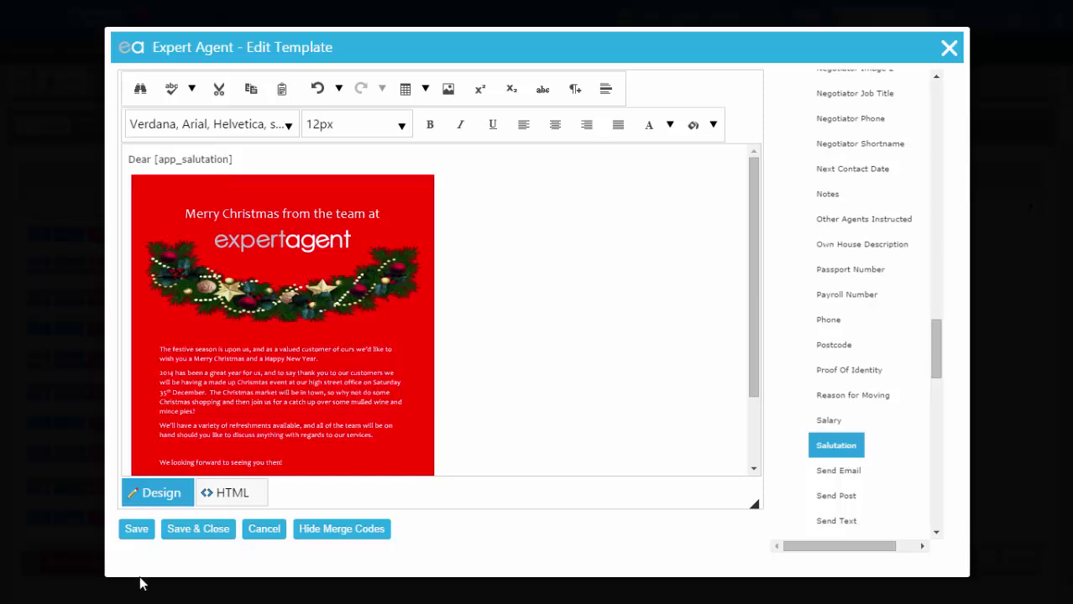
{"action": "left_click", "coordinate": [183, 538]}
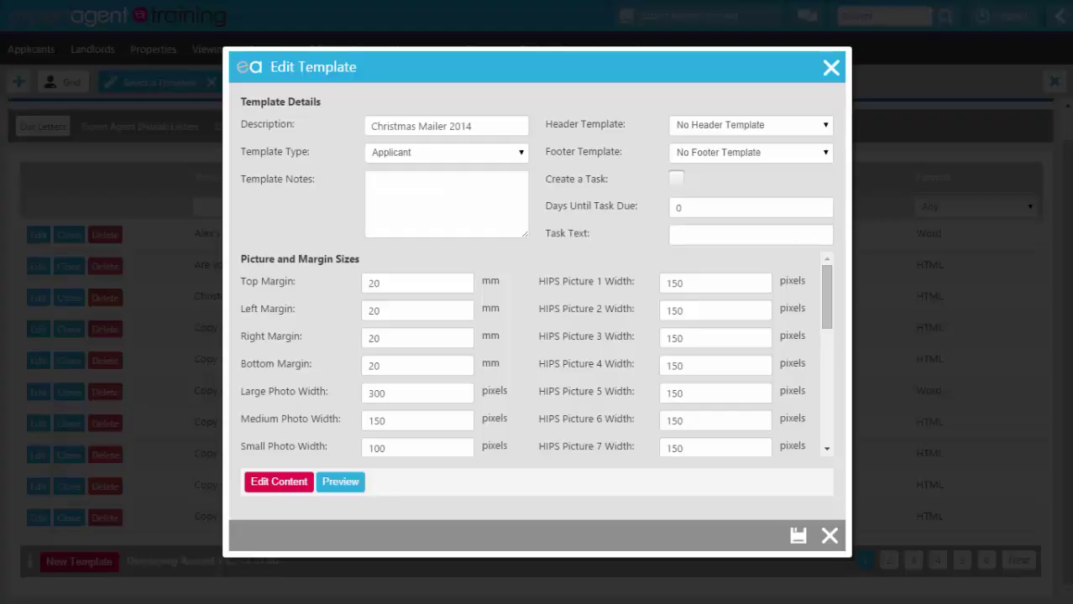
{"action": "left_click", "coordinate": [795, 538]}
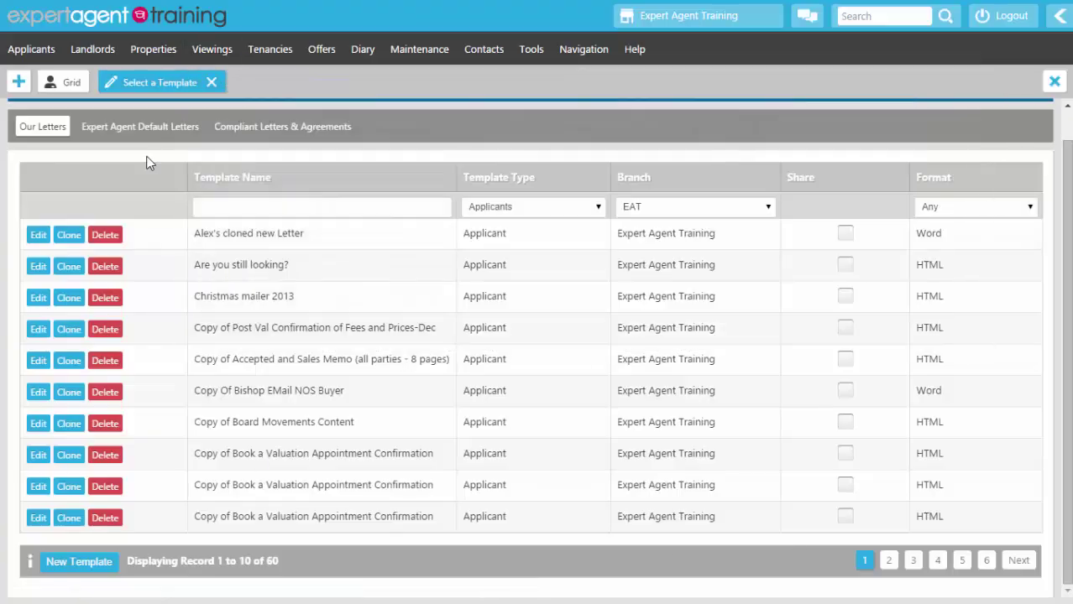
Return to the Applicants grid and filter it by typing the applicant's forename.
{"action": "left_click", "coordinate": [212, 83]}
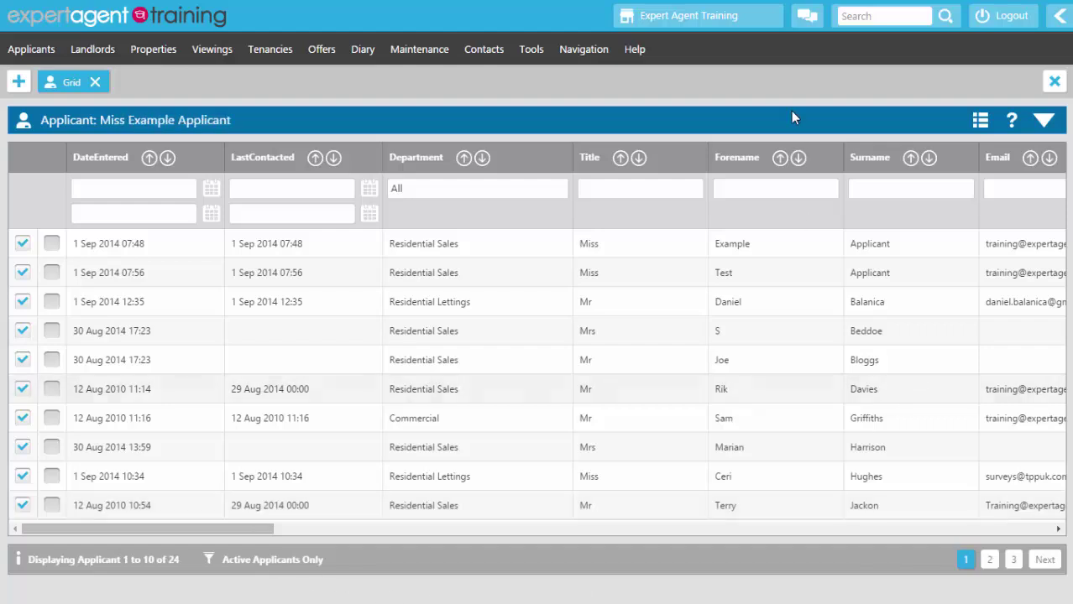
{"action": "left_click", "coordinate": [734, 188]}
{"action": "type", "text": "ri"}
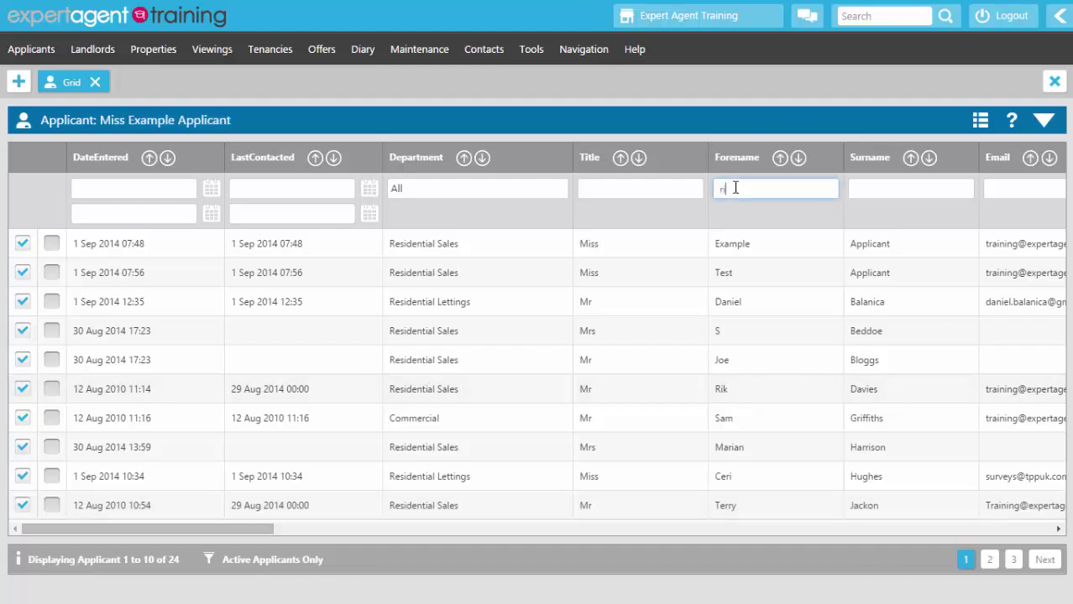
{"action": "type", "text": "k"}
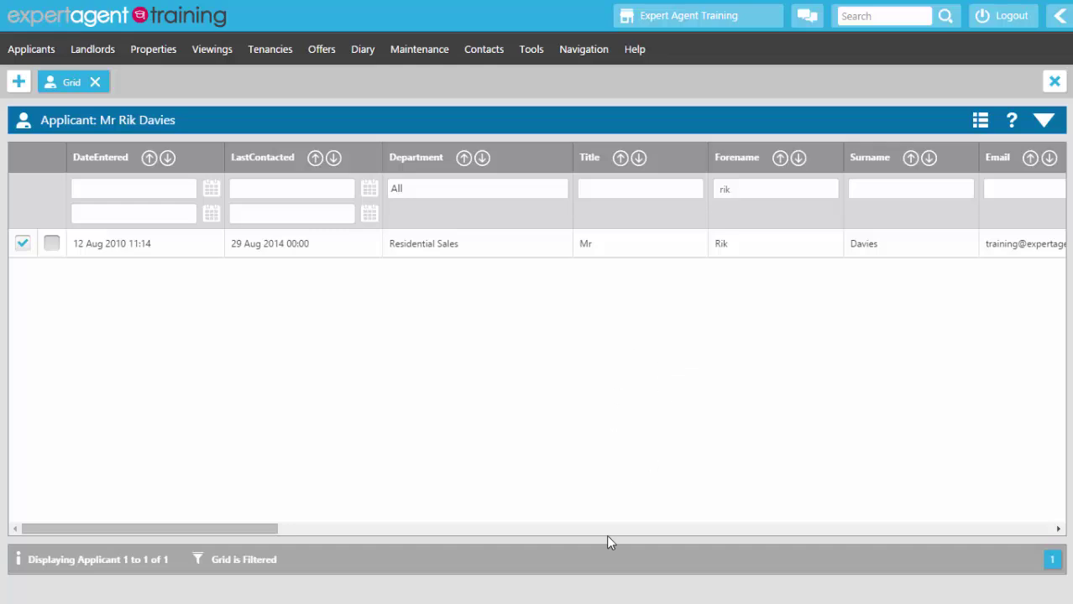
Use Outputs > Send E-Mail on the filtered applicant, confirm, and choose the Christmas Mailer 2014 template.
{"action": "right_click", "coordinate": [517, 164]}
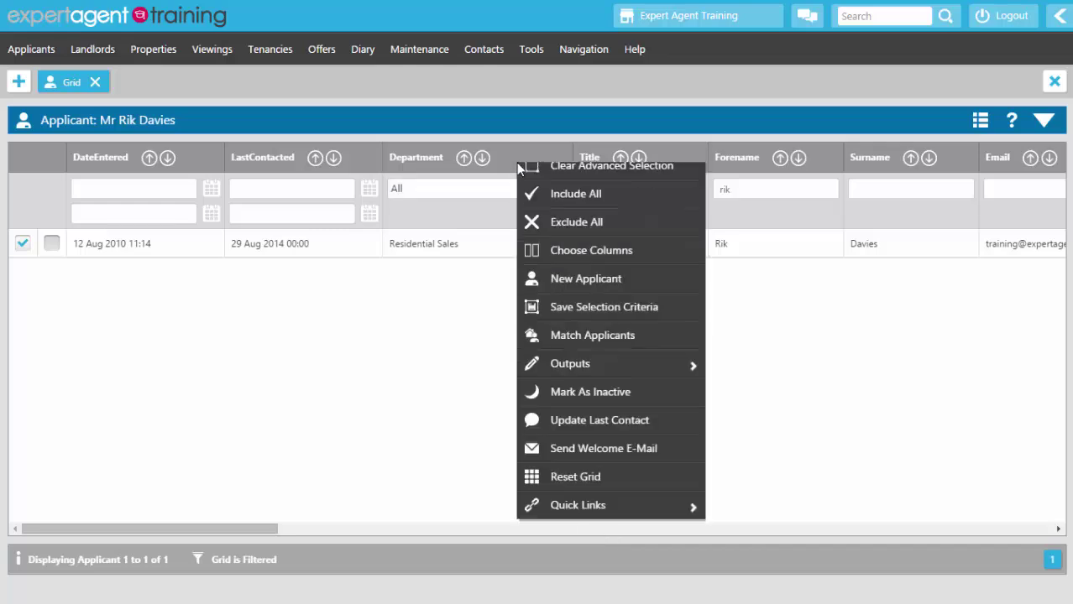
{"action": "mouse_move", "coordinate": [548, 432]}
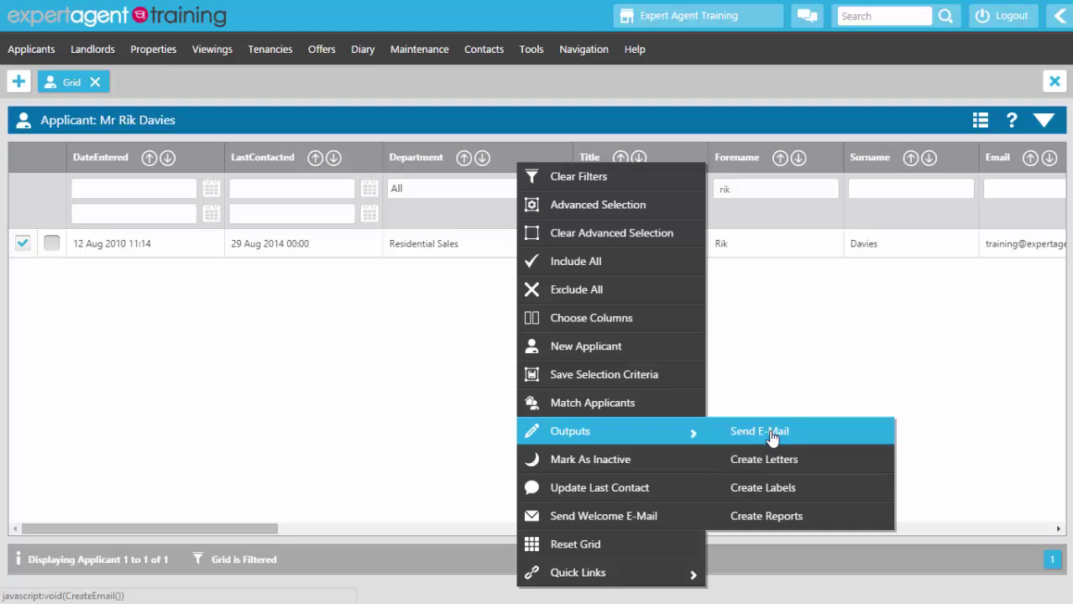
{"action": "left_click", "coordinate": [771, 434]}
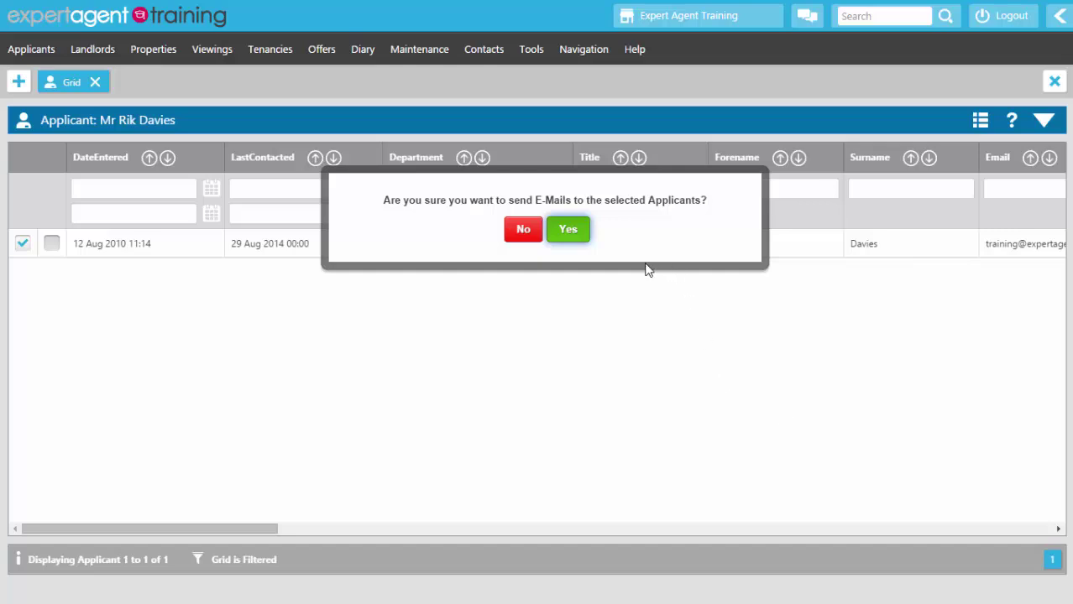
{"action": "left_click", "coordinate": [568, 231]}
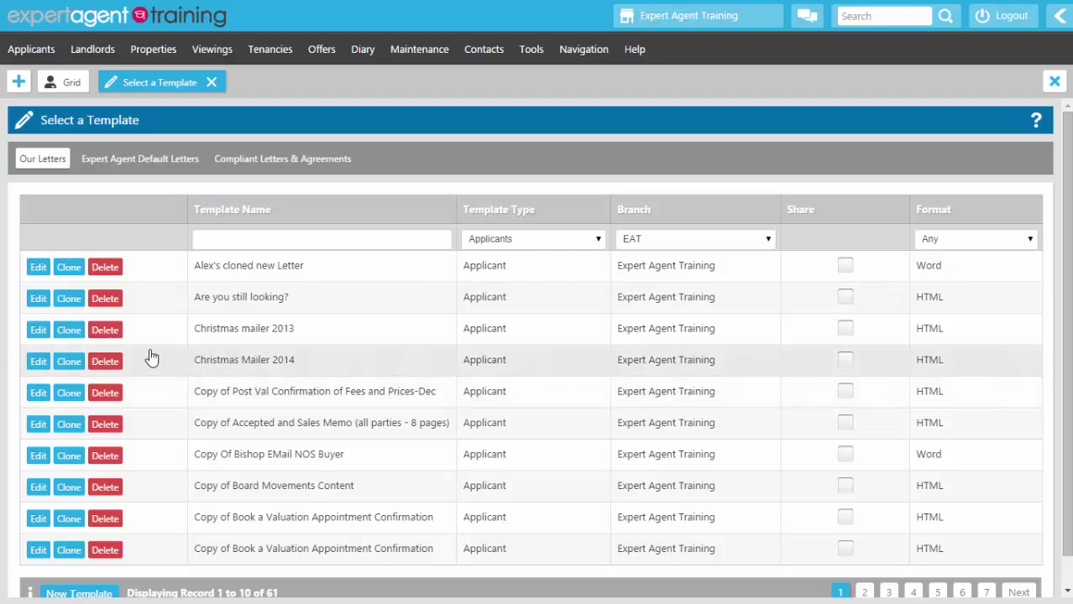
{"action": "left_click", "coordinate": [286, 362]}
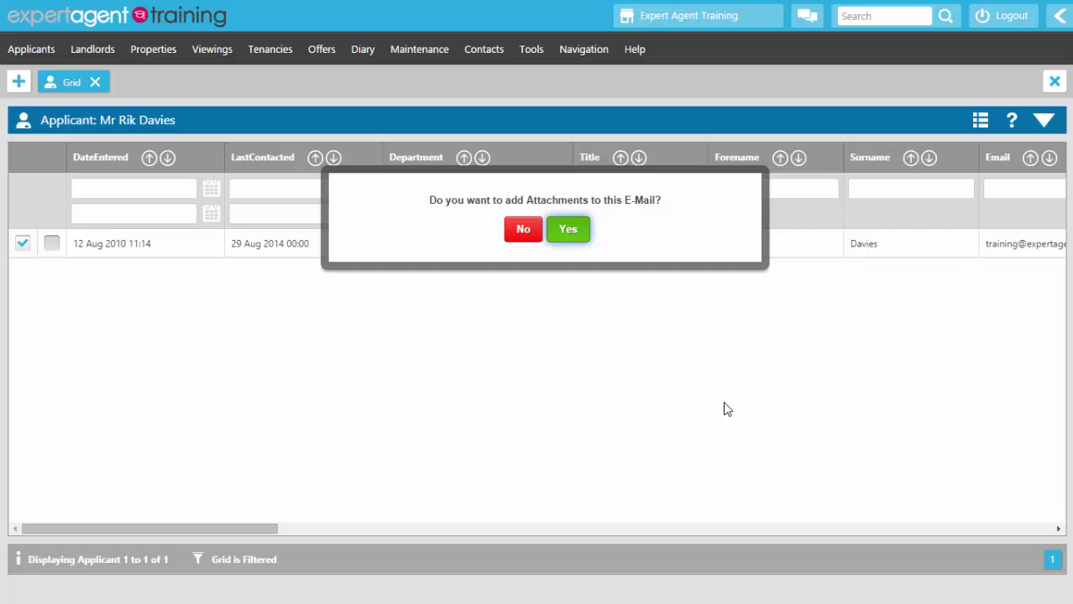
Send the Christmas Mailer 2014 email with no attachments and acknowledge the 1 E-Mails Sent message.
{"action": "left_click", "coordinate": [583, 231]}
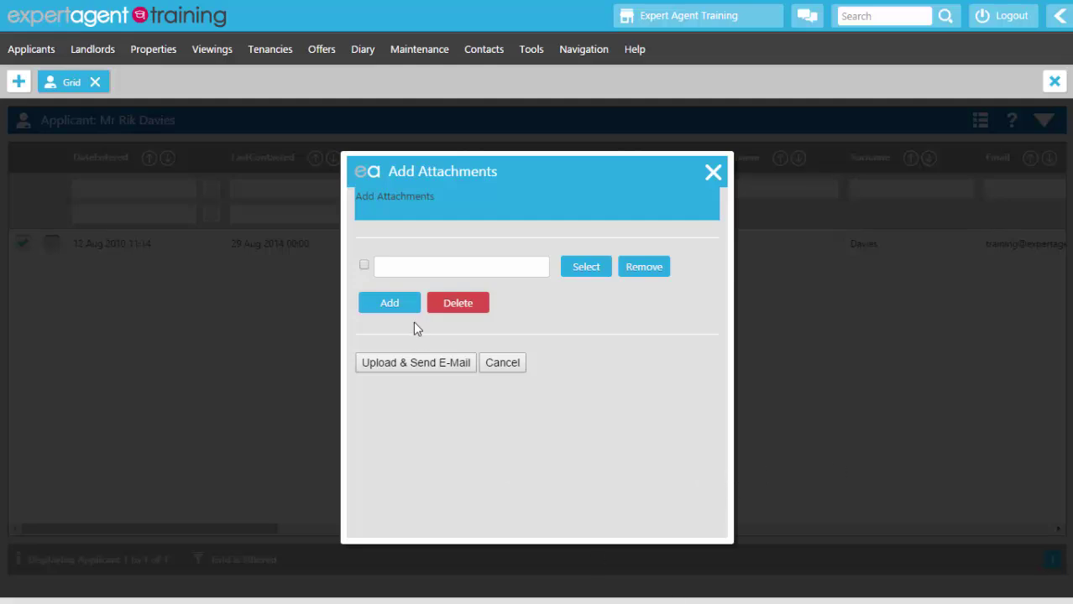
{"action": "left_click", "coordinate": [384, 365]}
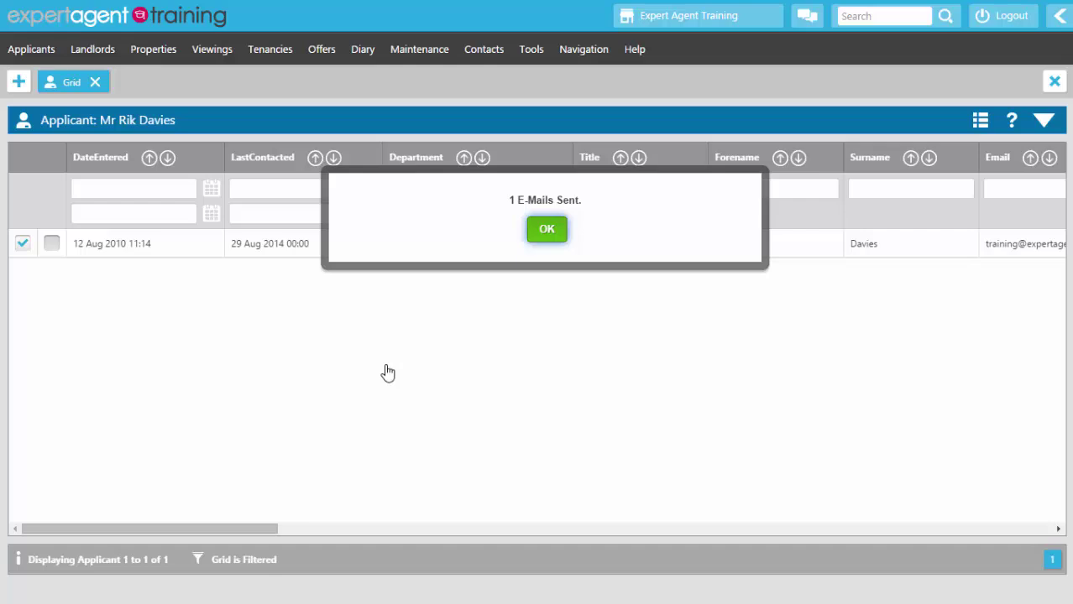
{"action": "left_click", "coordinate": [545, 232]}
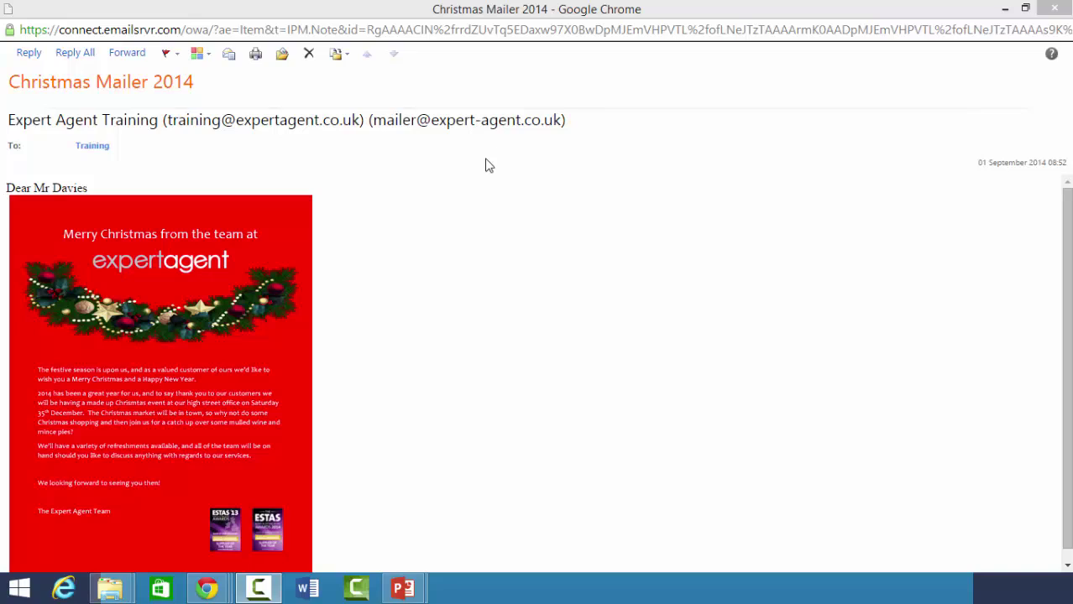
{"action": "left_click", "coordinate": [550, 314]}
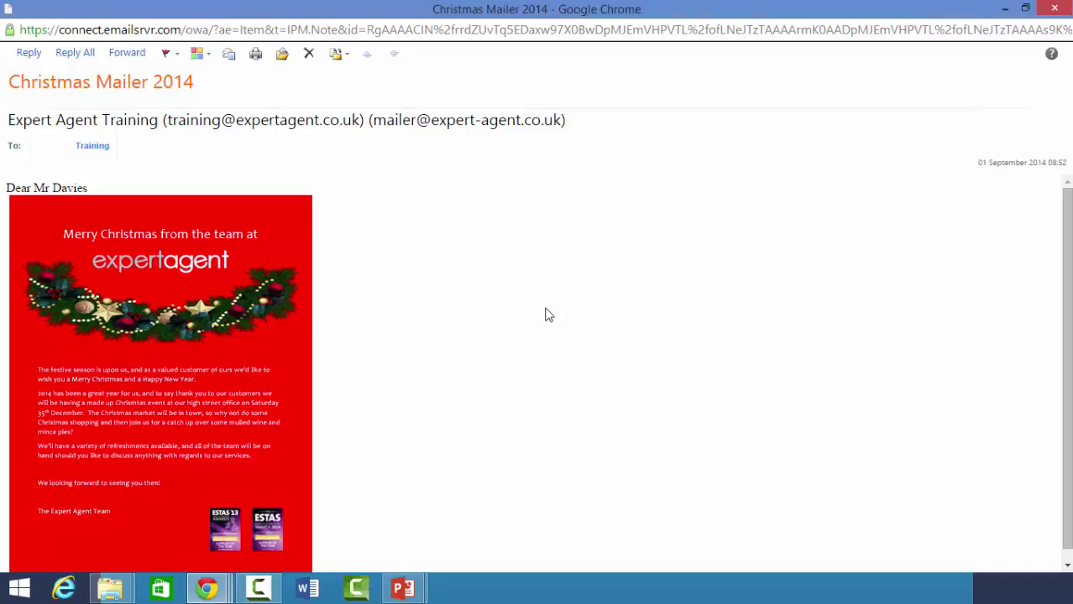
{"action": "scroll", "coordinate": [521, 313], "scroll_direction": "down", "scroll_amount": 1}
{"action": "scroll", "coordinate": [489, 295], "scroll_direction": "up", "scroll_amount": 1}
{"action": "left_click_drag", "start_coordinate": [87, 189], "coordinate": [6, 189]}
{"action": "left_click", "coordinate": [433, 294]}
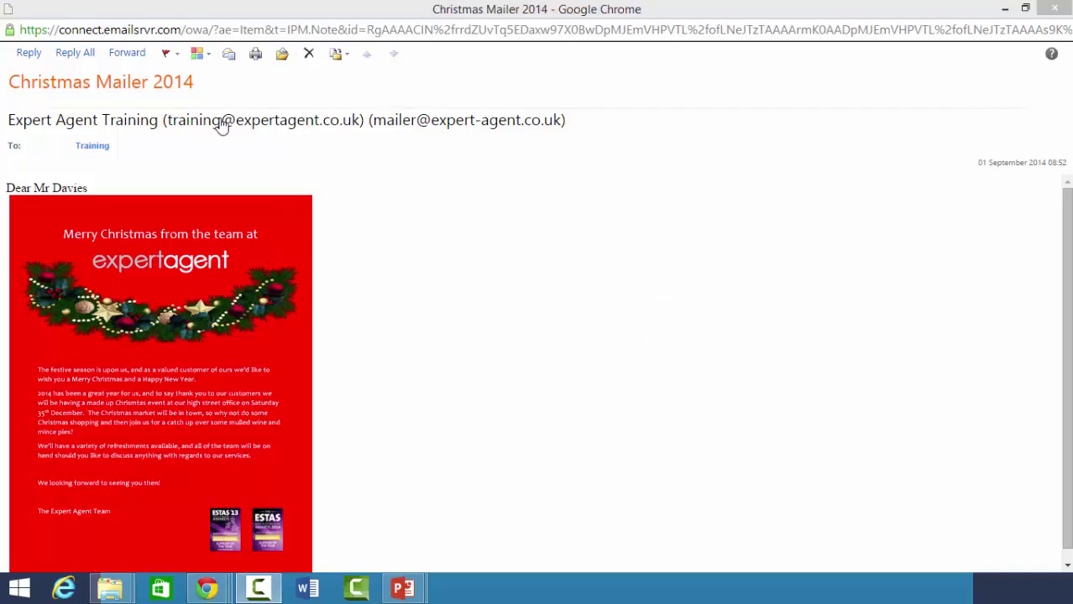
{"action": "left_click_drag", "start_coordinate": [201, 87], "coordinate": [13, 94]}
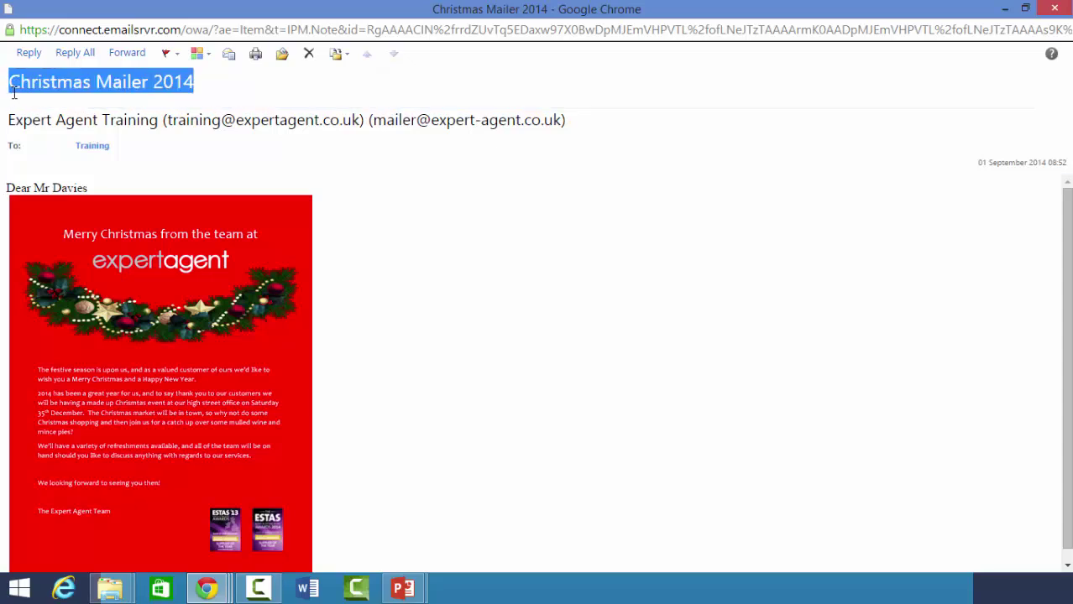